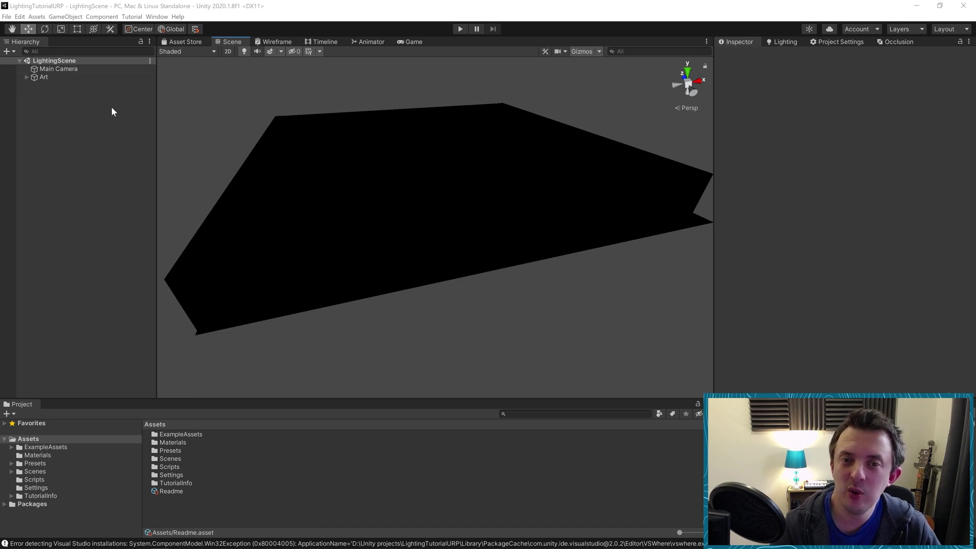
Step: Review the scene's environment lighting settings, including the skybox, sun source and ambient colour
right_drag(347, 137, 459, 102)
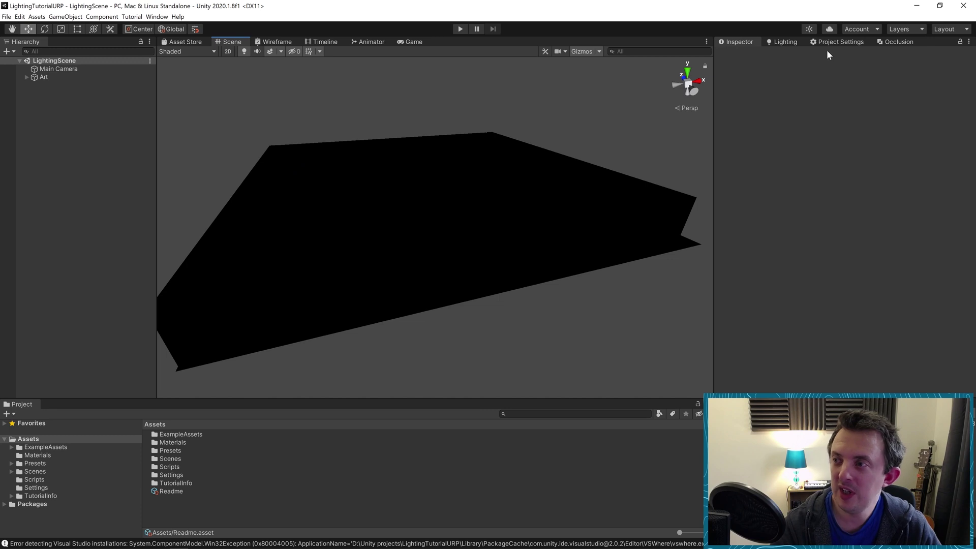
click(799, 40)
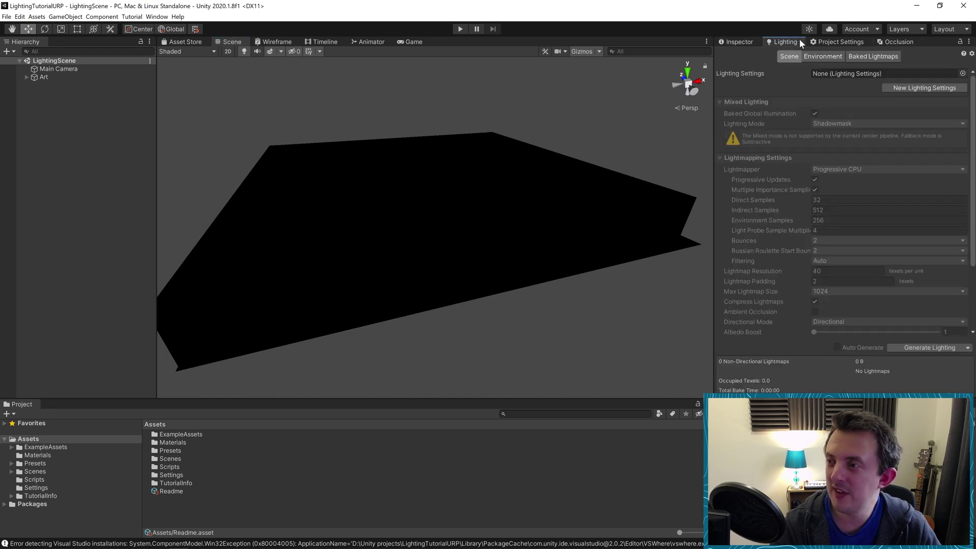
click(823, 56)
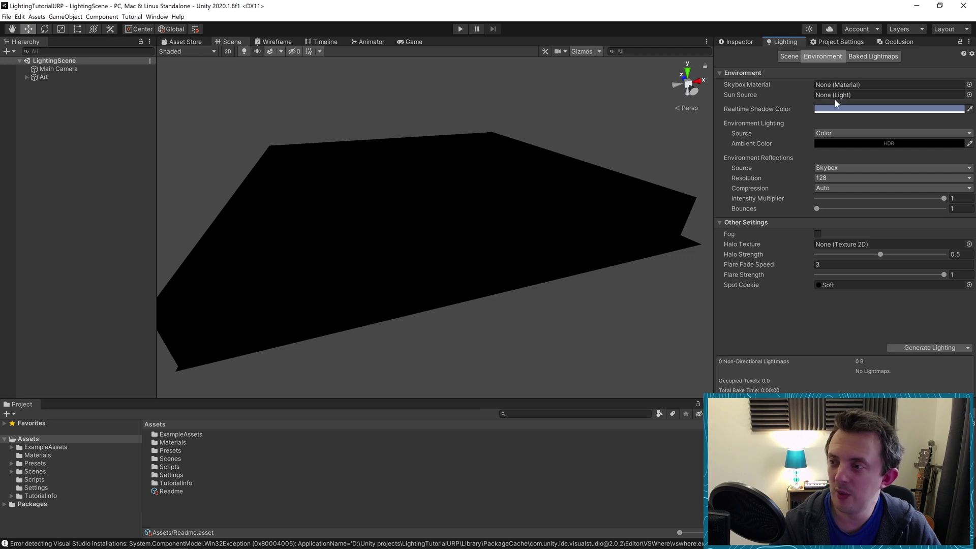
click(737, 41)
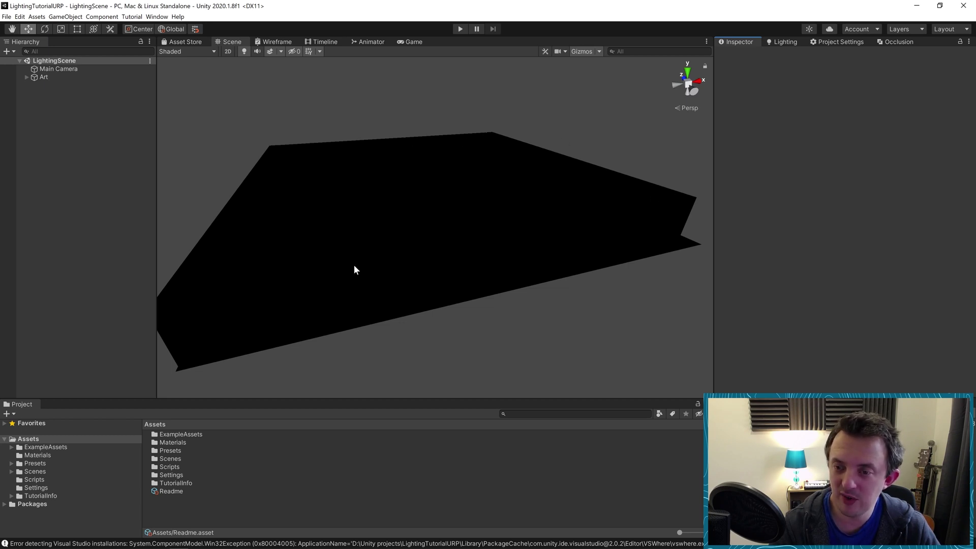
Step: Preview the room with scene lighting switched off in the Scene view, and switch scene lighting back on
middle_drag(355, 268, 419, 224)
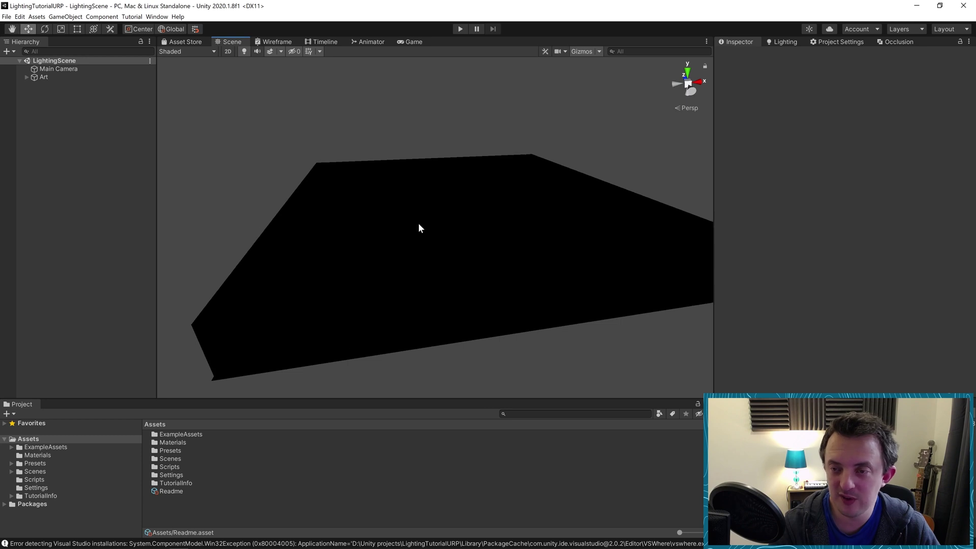
click(246, 51)
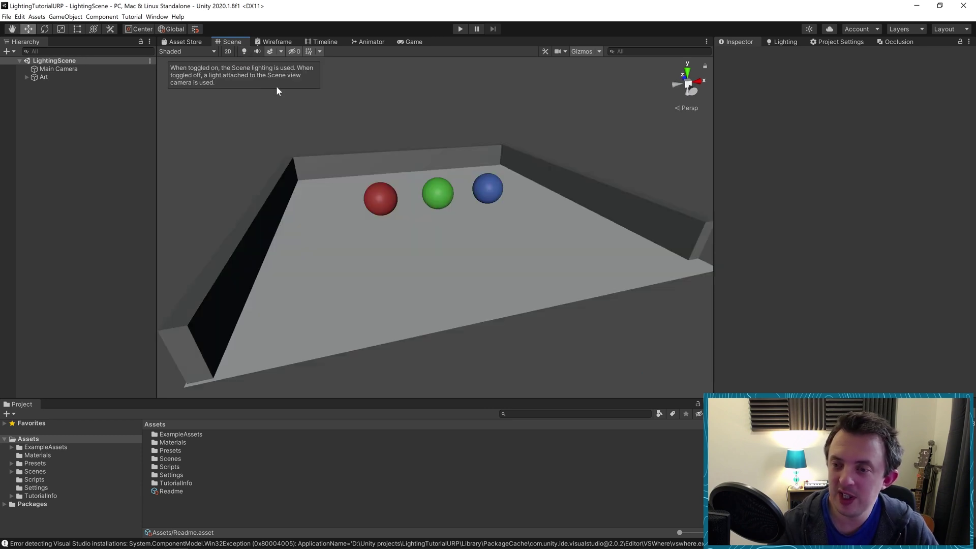
right_drag(412, 231, 396, 252)
key(d)
click(244, 51)
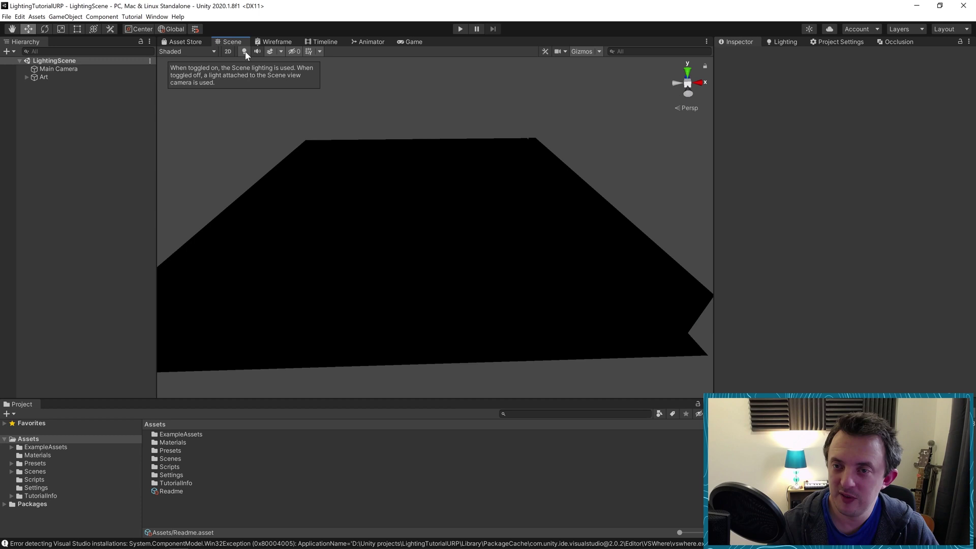
right_drag(311, 123, 348, 159)
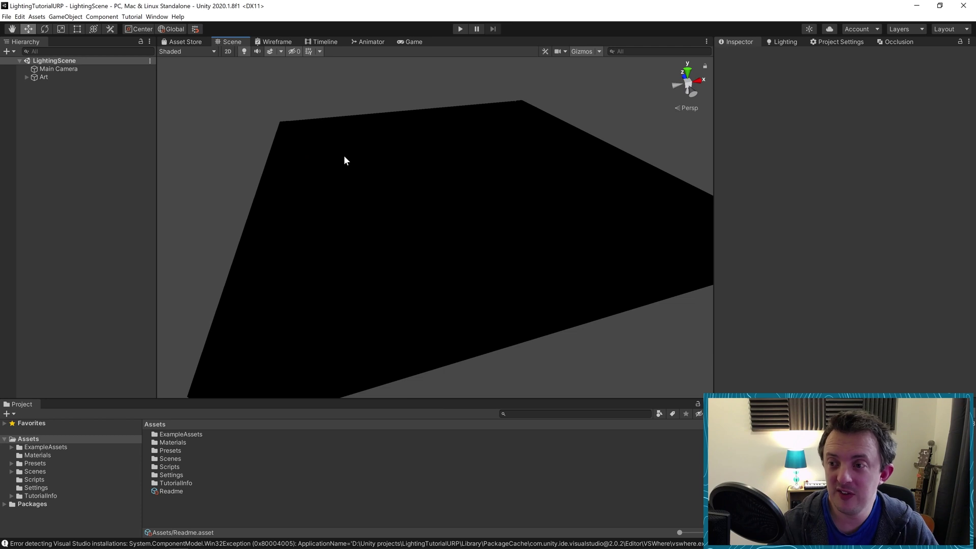
Step: Add a directional light to the scene
click(92, 107)
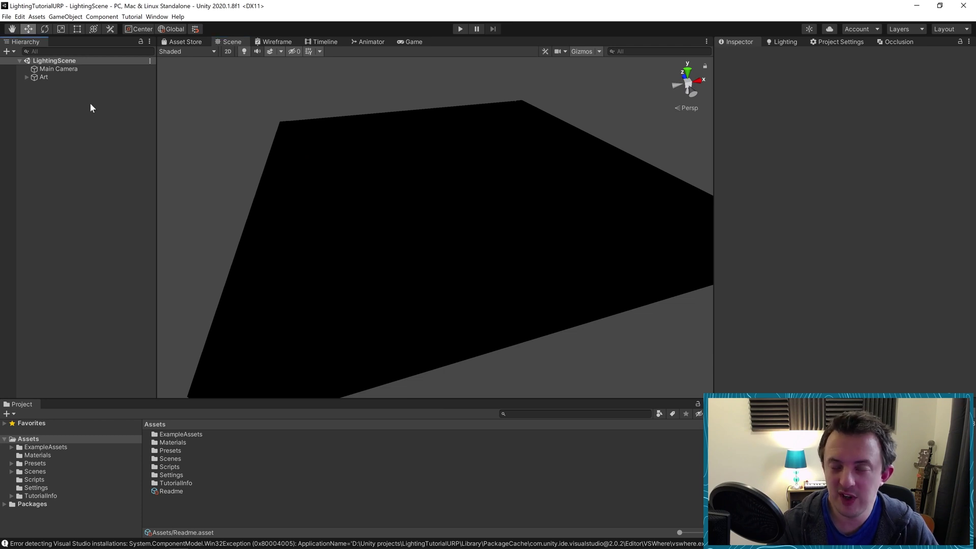
right_click(71, 138)
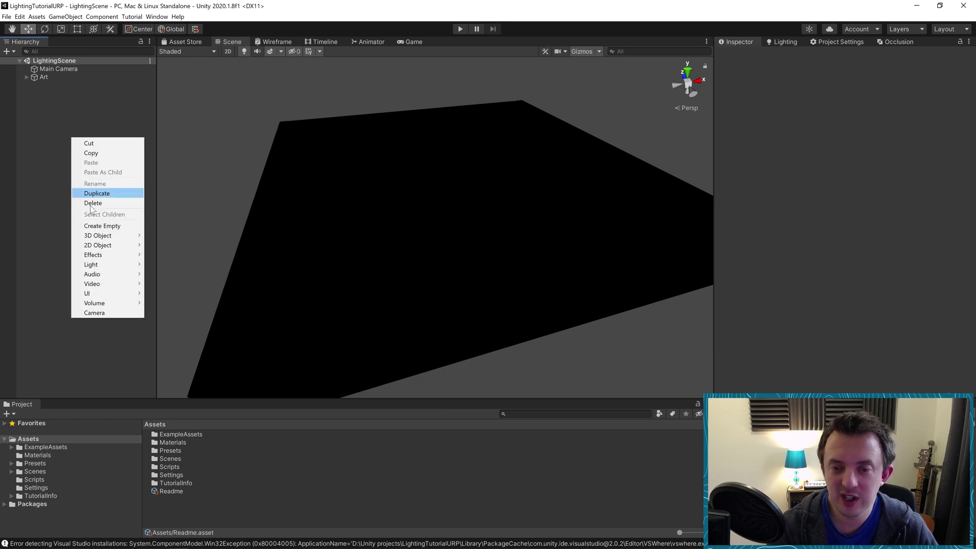
mouse_move(98, 265)
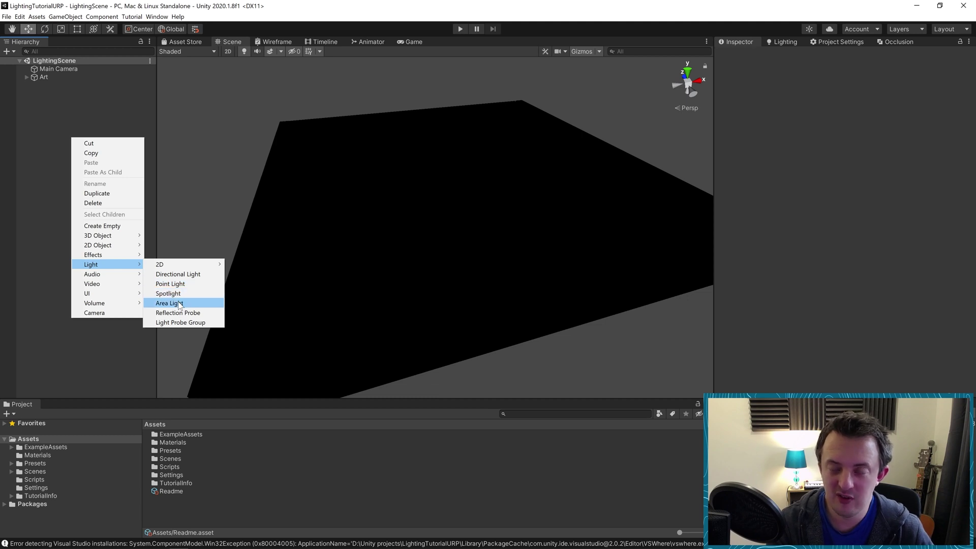
click(187, 274)
Step: Move the directional light outside the room, beside its open edge, to about X 46.5 and Z -10.1
alt+drag(385, 257, 497, 291)
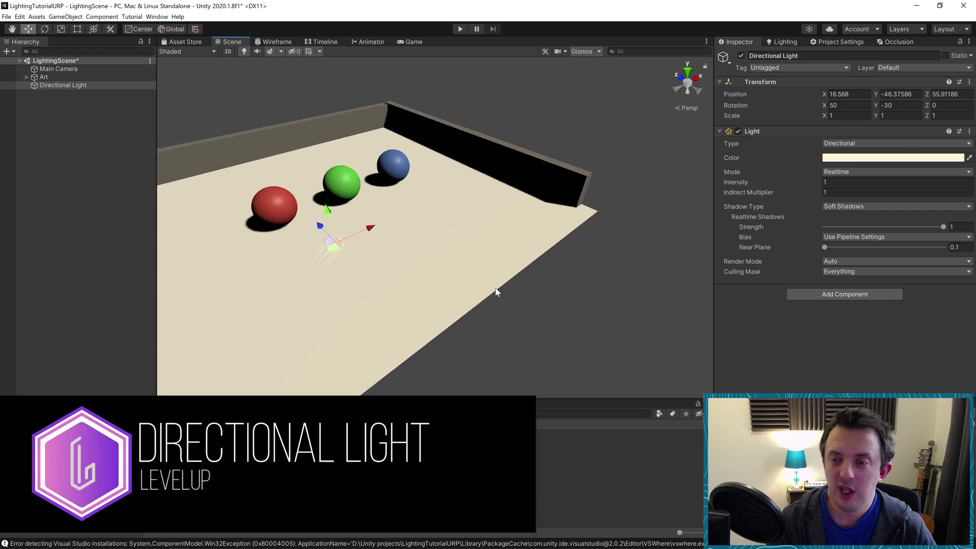
right_drag(478, 288, 506, 290)
scroll(499, 289, down, 5)
scroll(499, 290, up, 2)
drag(244, 252, 369, 309)
middle_drag(490, 273, 538, 244)
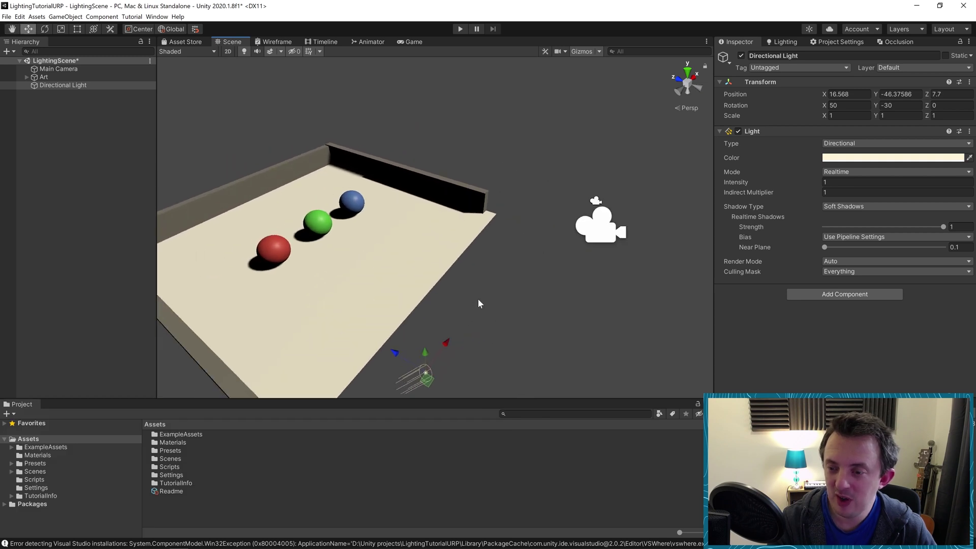
key(w)
drag(416, 375, 521, 293)
key(f)
drag(449, 274, 486, 269)
alt+drag(307, 255, 373, 269)
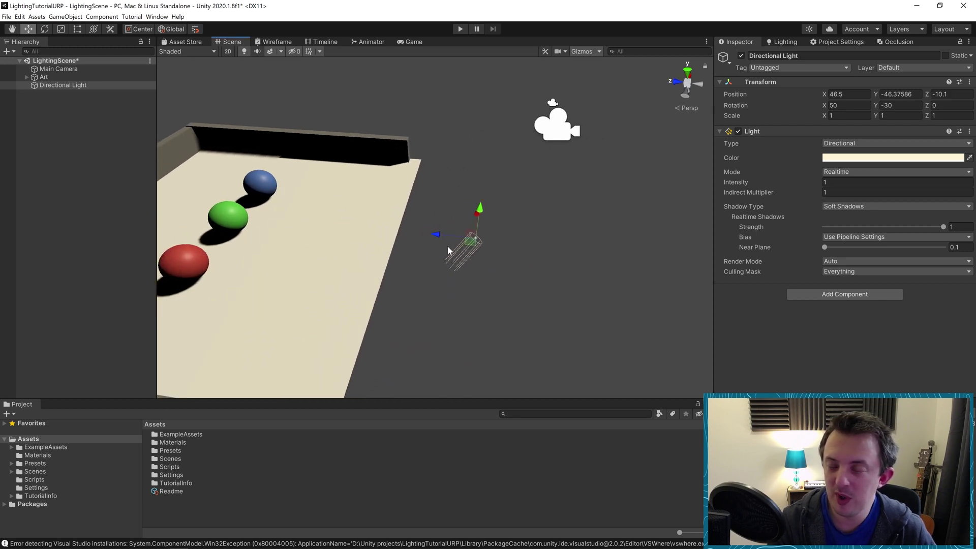
Step: Rotate the directional light to about X 32.7, Y -8.6 and Z 11.3 so its rays fall at a lower angle
key(e)
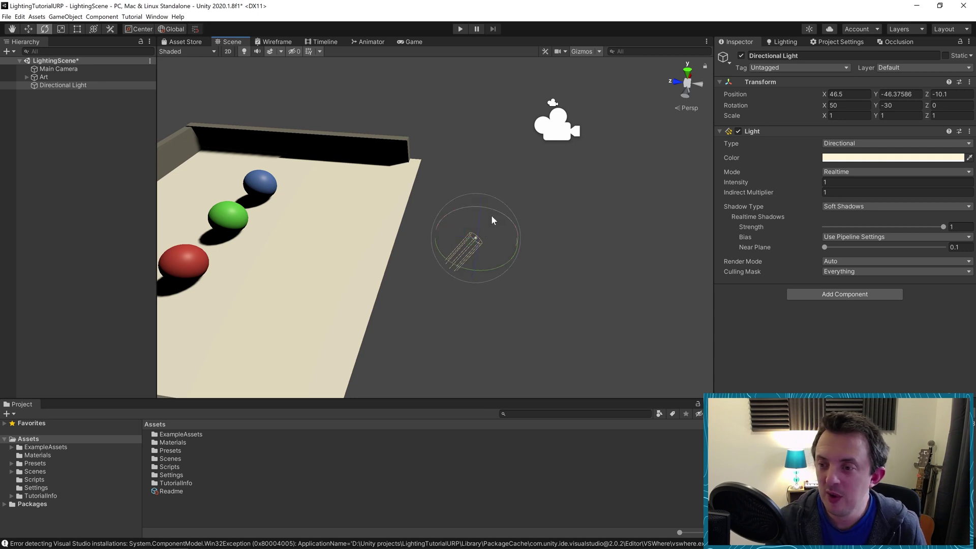
drag(494, 206, 508, 239)
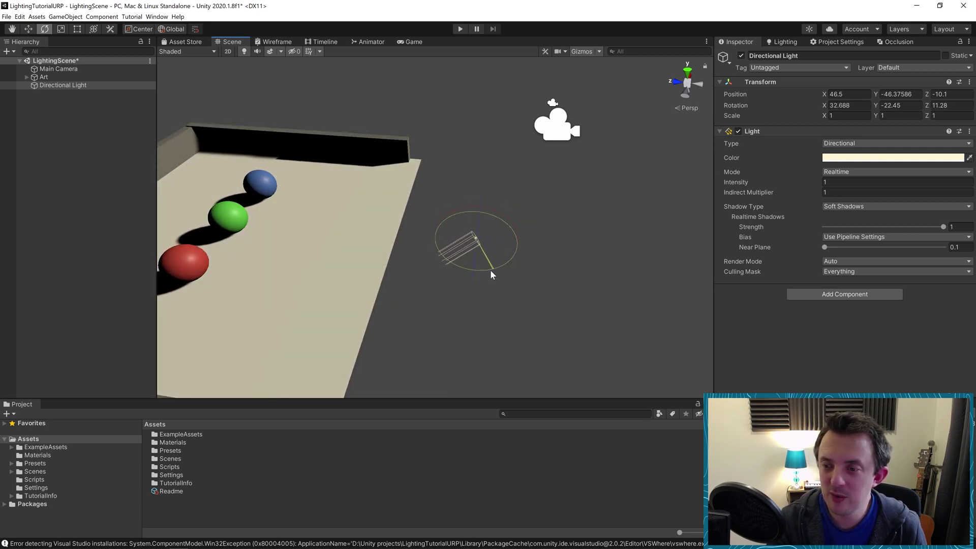
drag(491, 275, 499, 317)
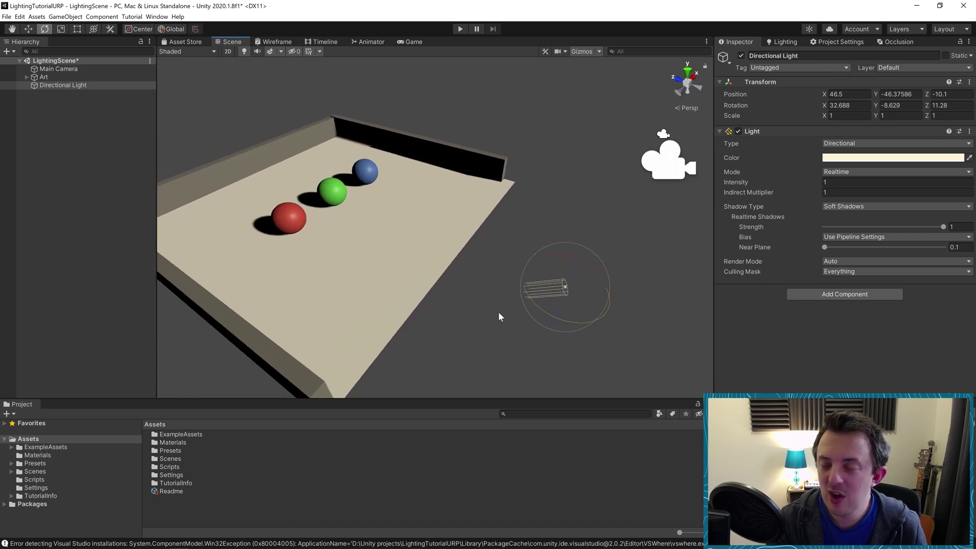
Step: Delete the directional light from the scene
scroll(499, 313, down, 5)
right_drag(499, 313, 501, 302)
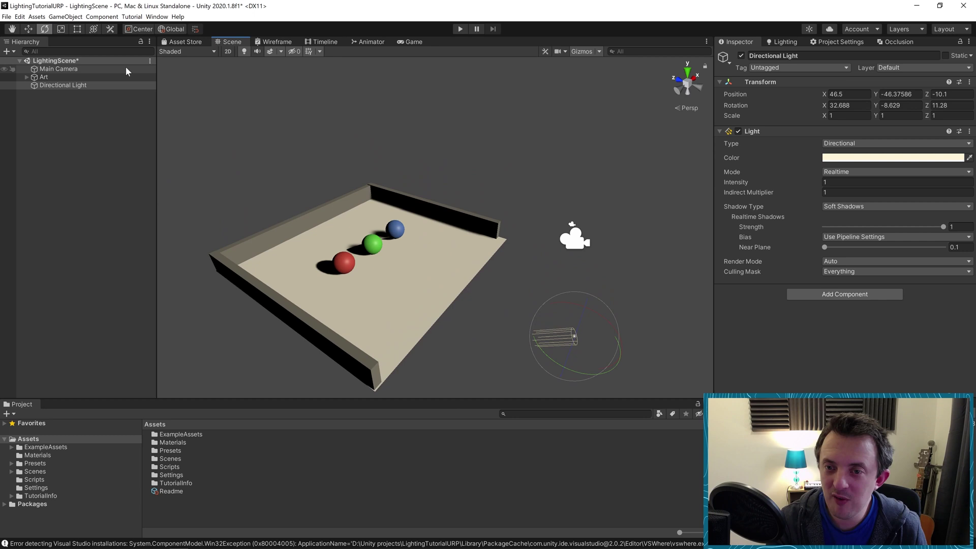
alt+drag(560, 333, 568, 340)
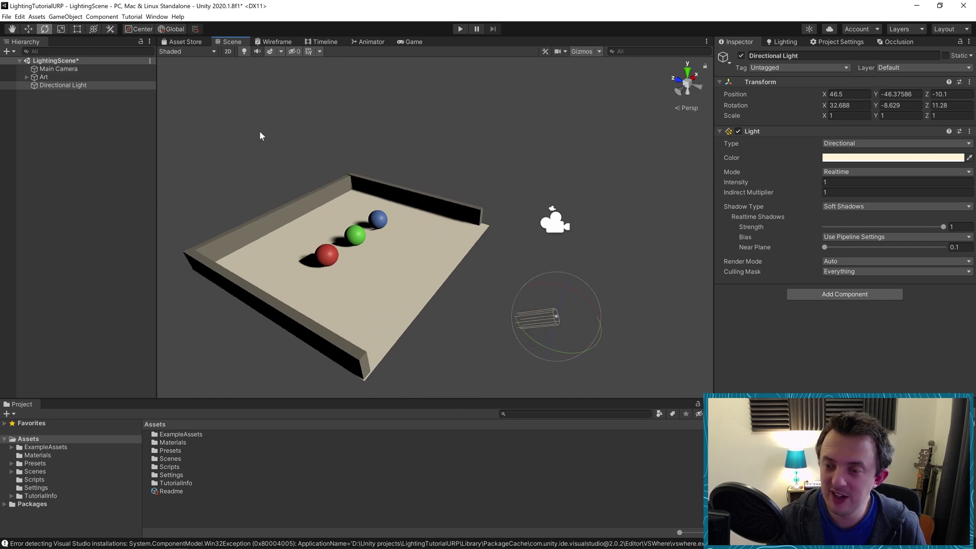
right_drag(372, 118, 377, 159)
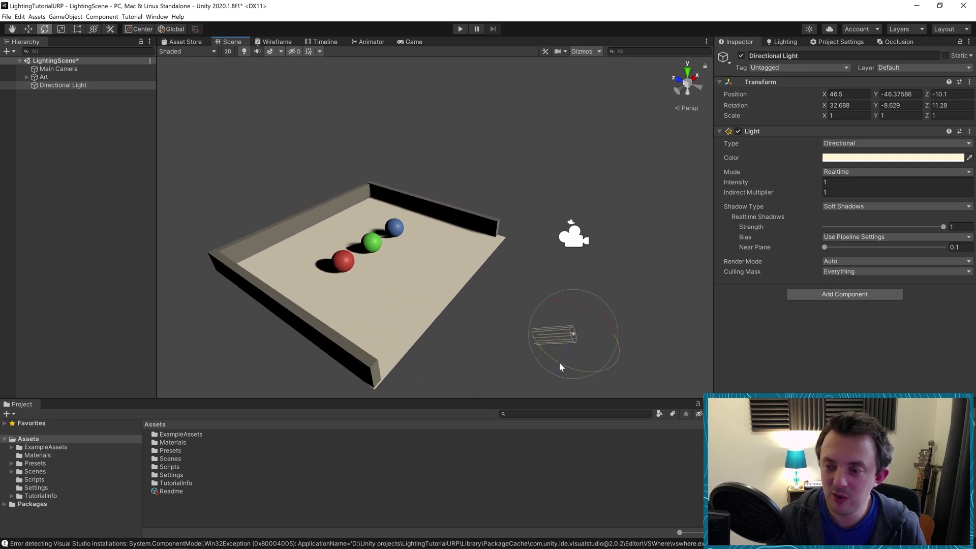
drag(559, 361, 543, 349)
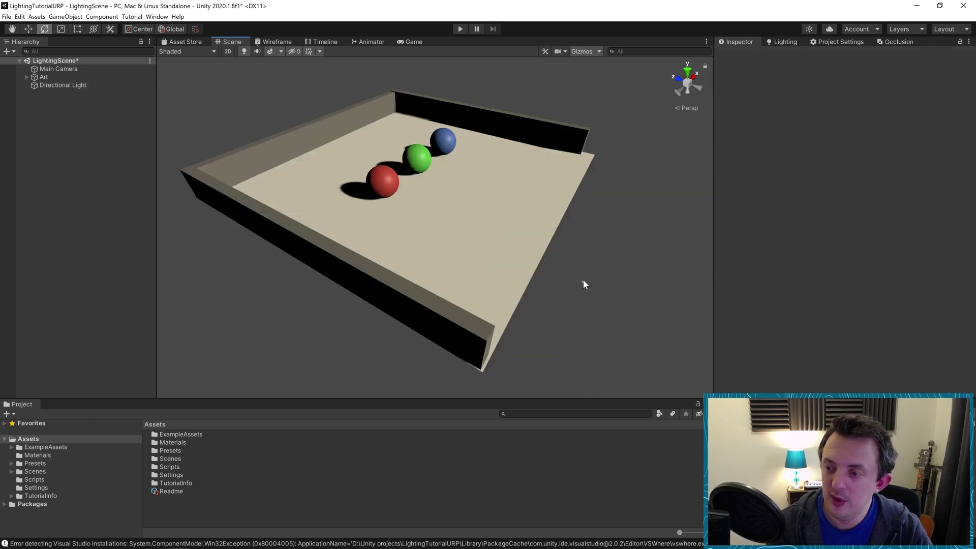
click(583, 281)
key(Delete)
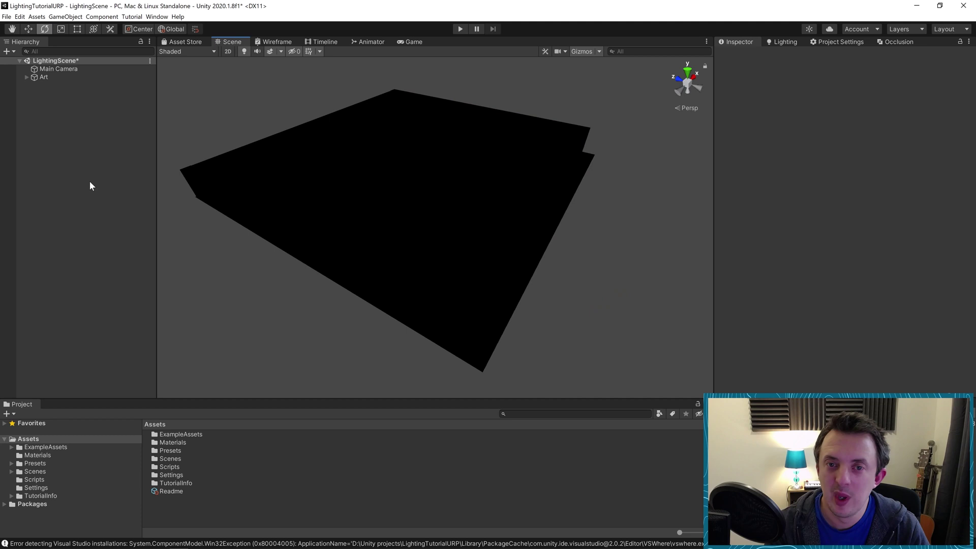
Step: Add a point light to the scene and reset its transform to the origin
right_click(69, 148)
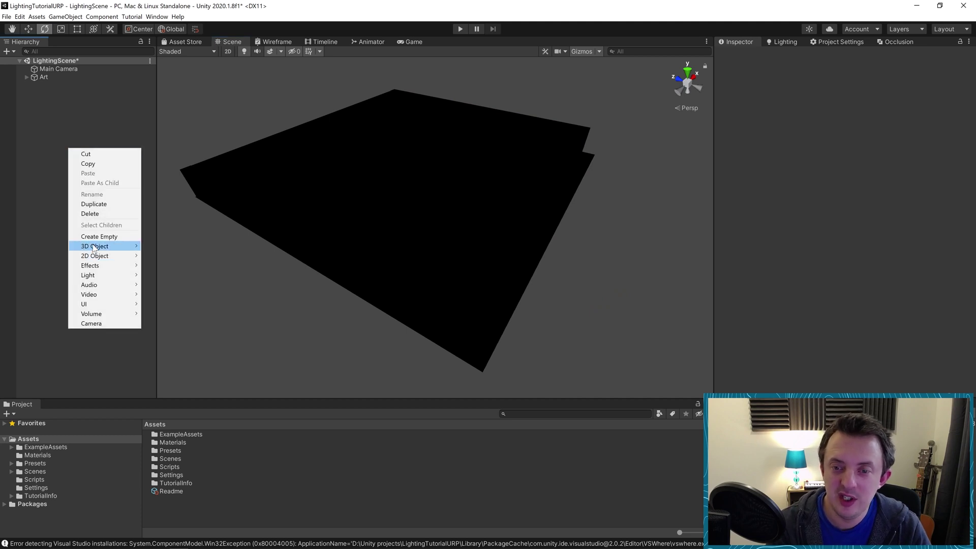
mouse_move(97, 275)
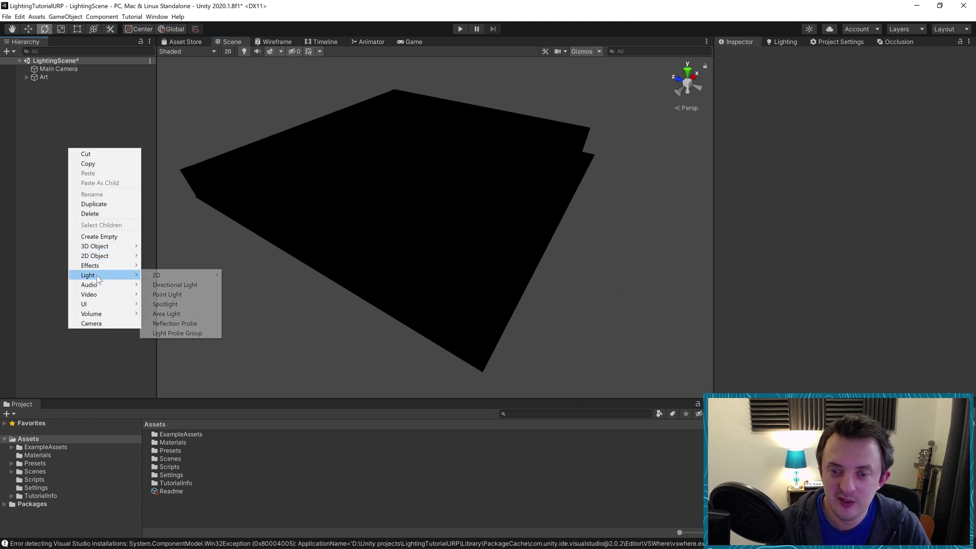
click(167, 295)
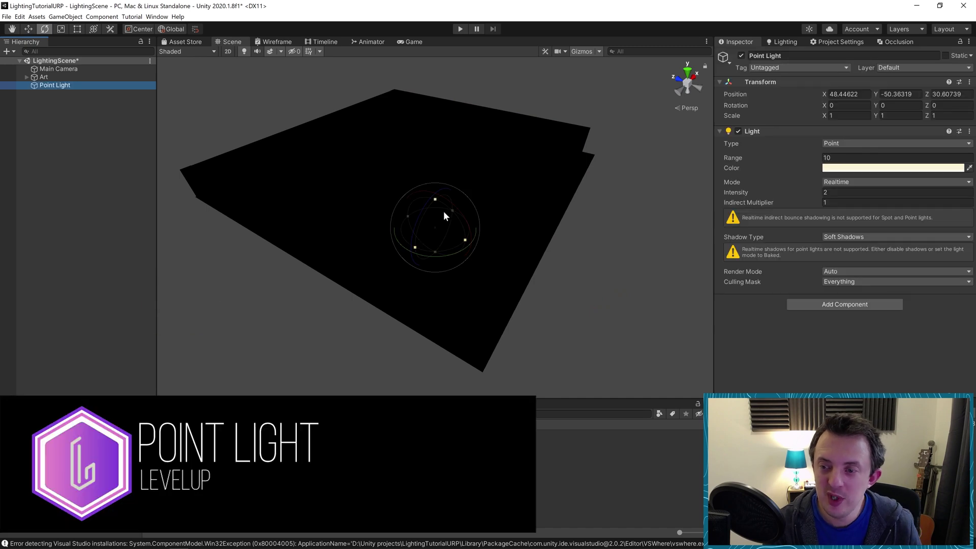
key(w)
click(969, 82)
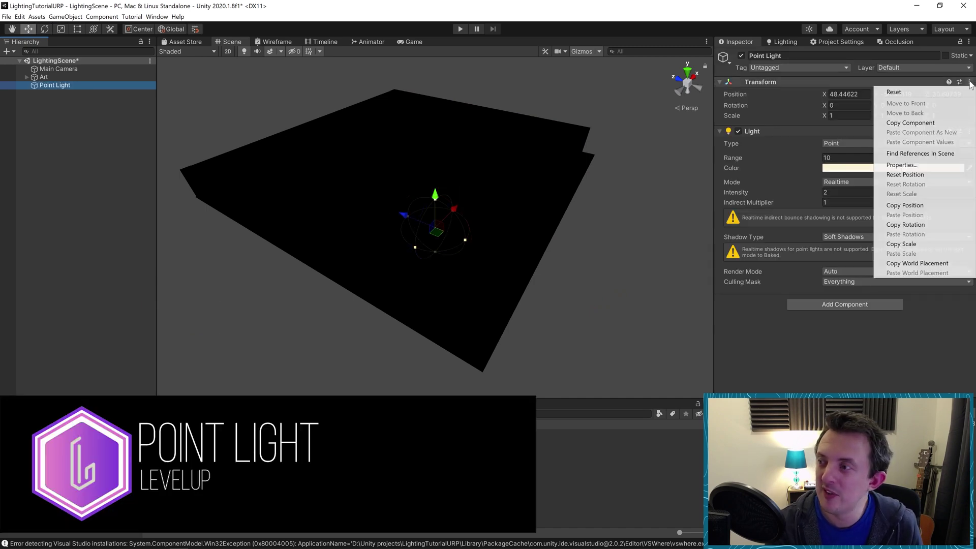
click(951, 93)
Step: Raise the point light above the spheres to about Y 2.34 and reduce its range to about 6.97
right_drag(569, 200, 501, 181)
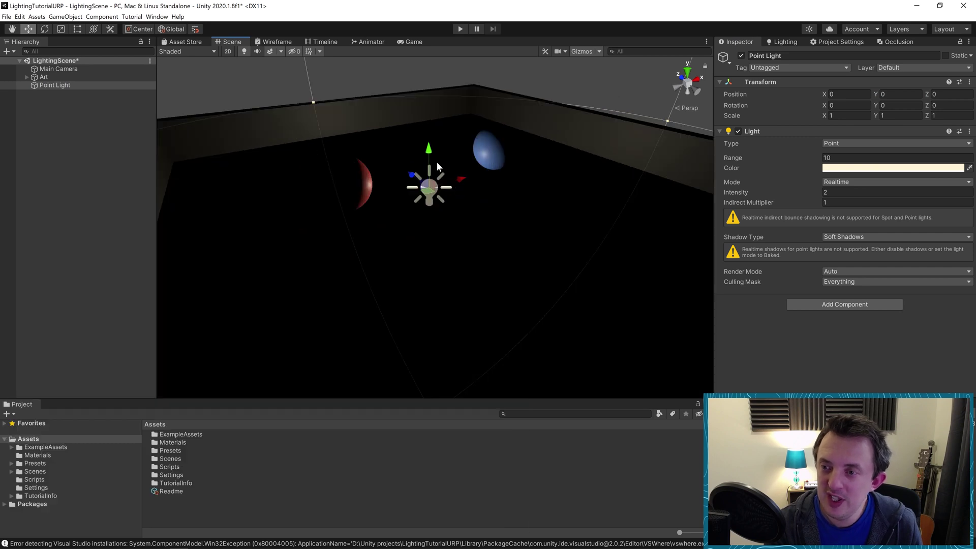
drag(433, 162, 429, 17)
right_drag(443, 165, 466, 172)
scroll(466, 172, down, 6)
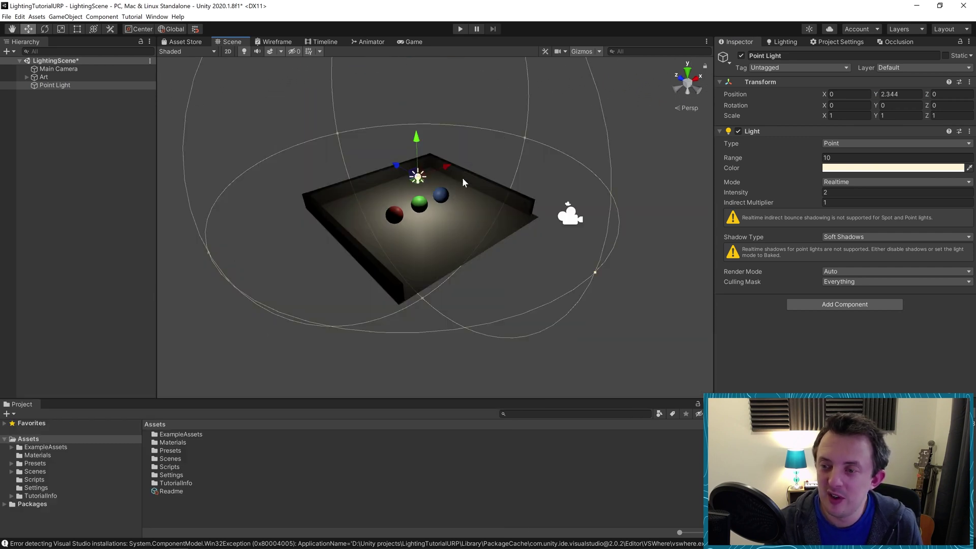
drag(594, 272, 523, 232)
Step: Examine from several angles how the point light falls on the spheres, floor and walls within its range
right_drag(355, 217, 423, 180)
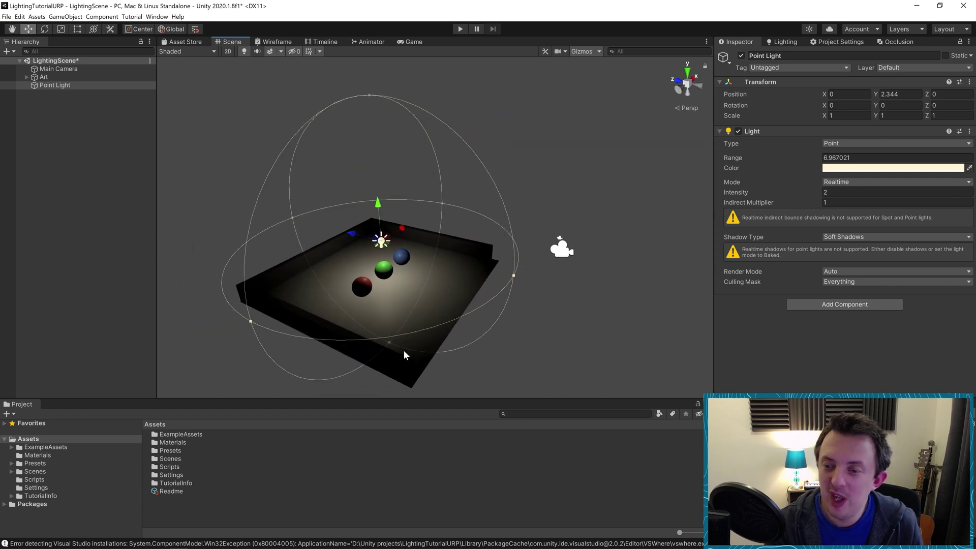
right_drag(415, 241, 420, 136)
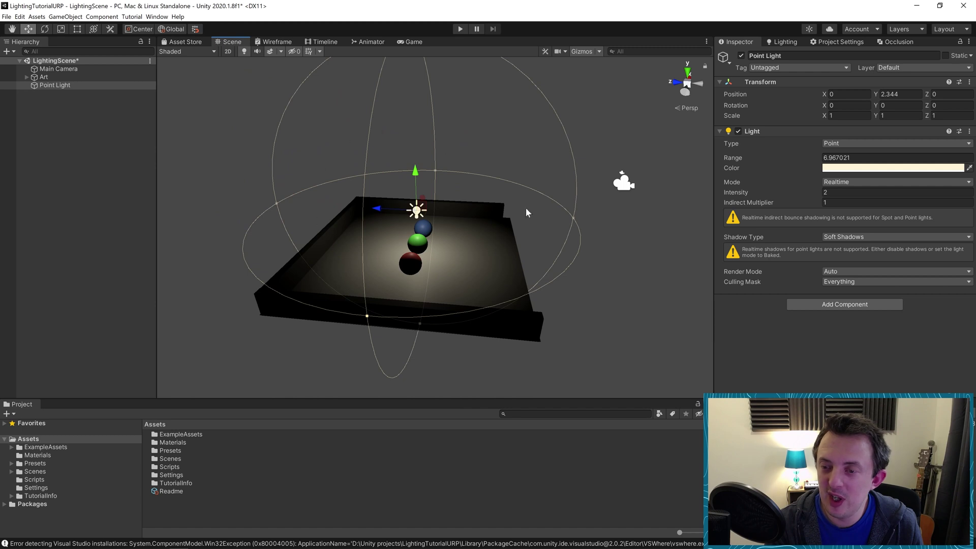
right_drag(525, 212, 440, 172)
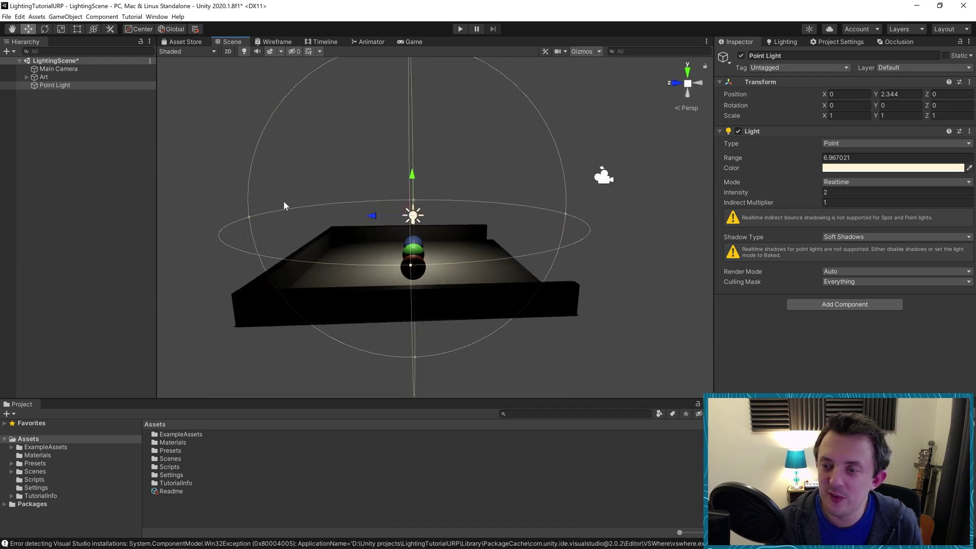
alt+drag(284, 203, 351, 239)
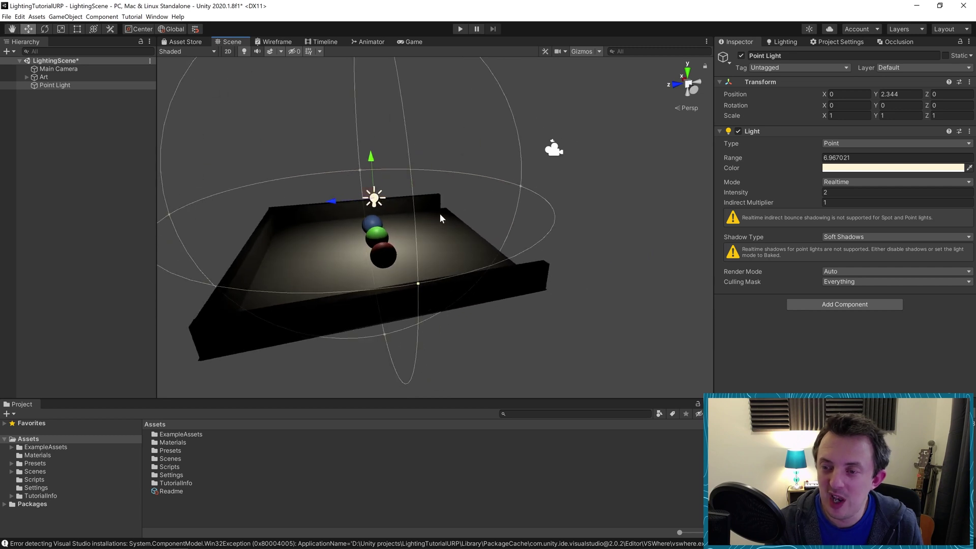
alt+drag(440, 213, 530, 139)
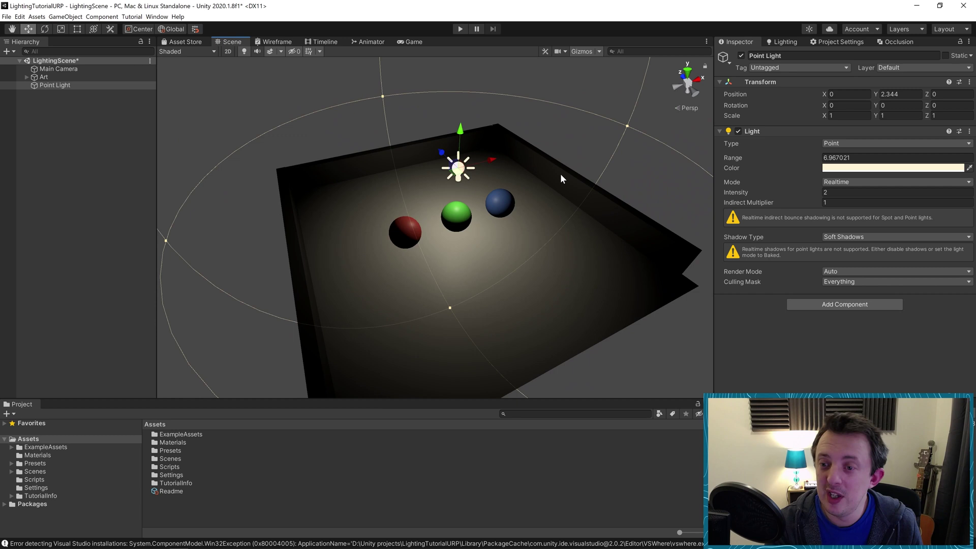
alt+drag(465, 205, 400, 239)
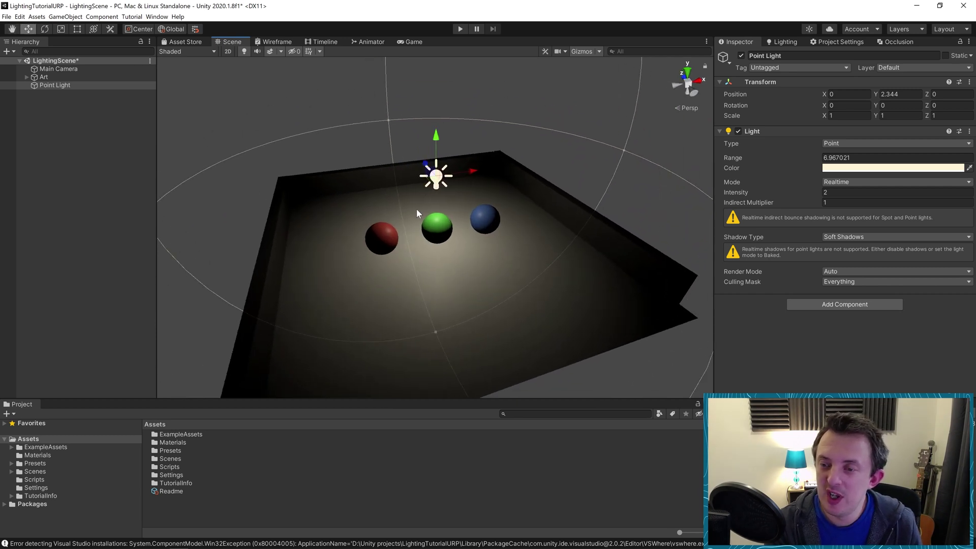
middle_drag(404, 237, 408, 237)
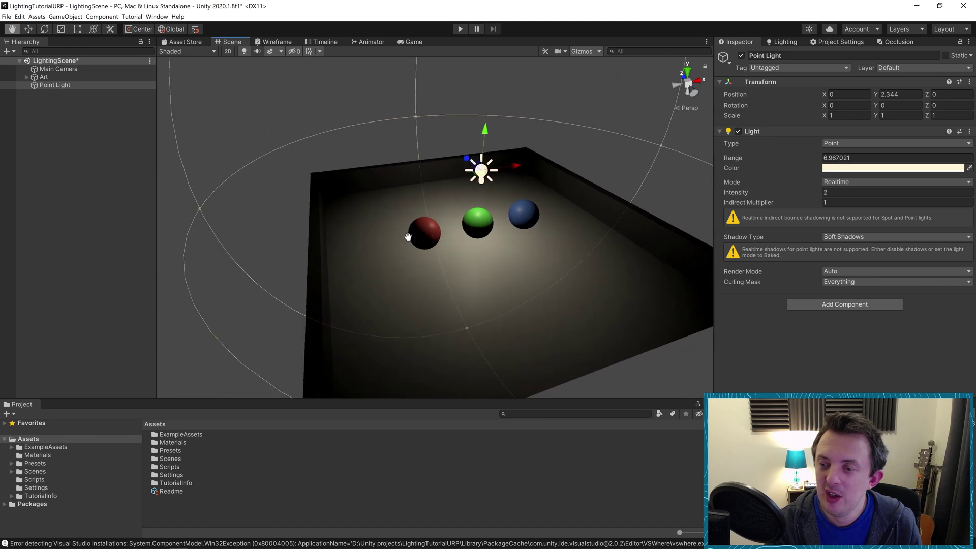
Step: Move the red sphere farther from the green sphere, to about X -2.23
scroll(408, 237, down, 1)
click(427, 229)
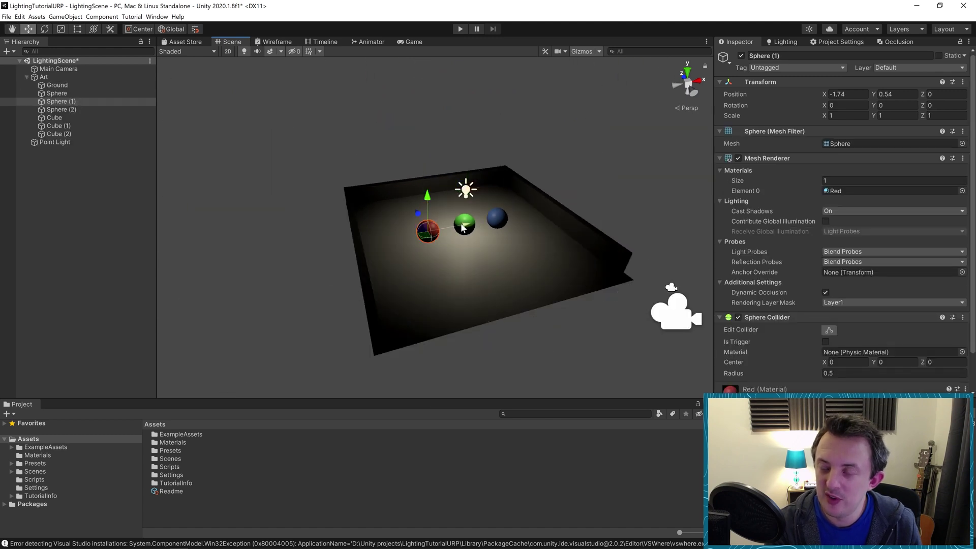
mouse_move(462, 227)
mouse_down()
mouse_move(289, 238)
mouse_move(404, 235)
mouse_move(449, 215)
mouse_up()
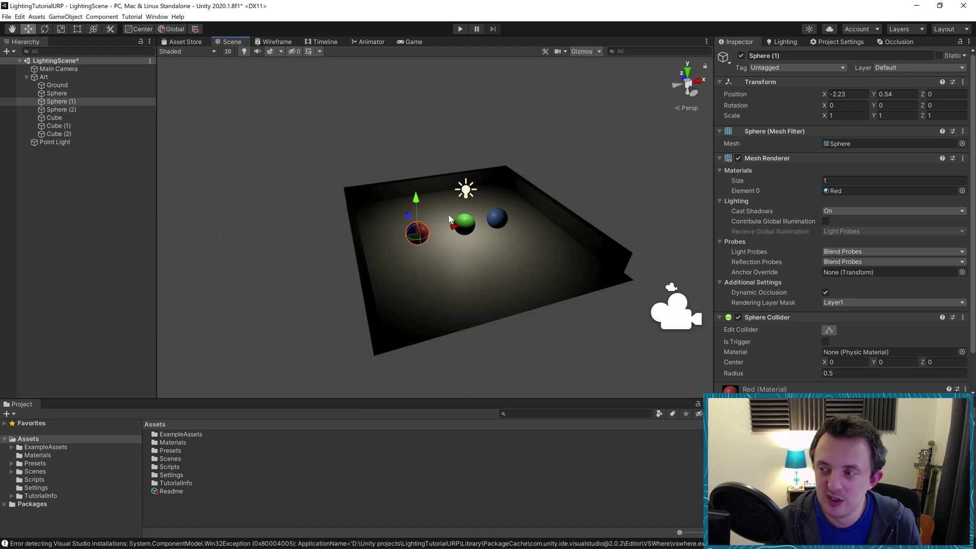
Step: Move the point light above the spheres to about X 0.24 and Z 0.3 to see how its illumination shifts
click(466, 189)
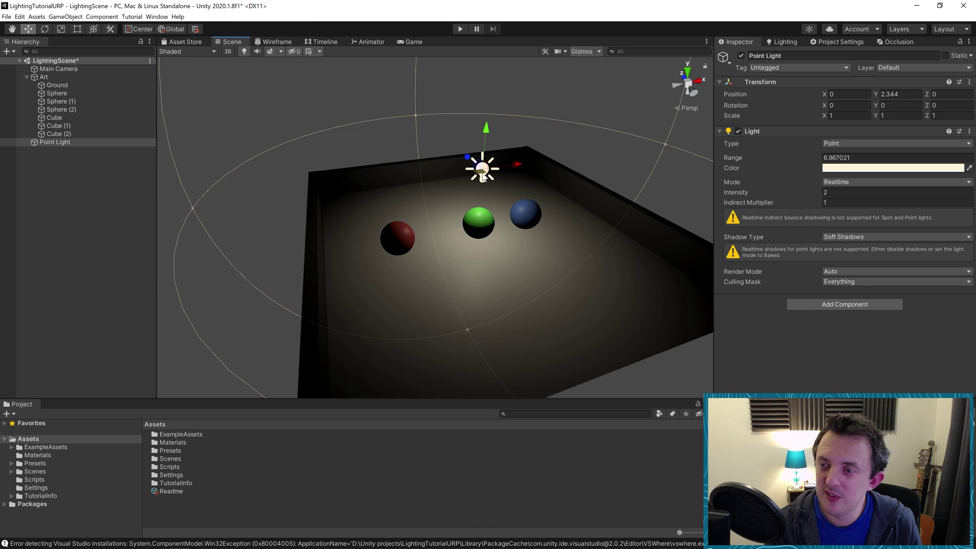
scroll(485, 154, up, 3)
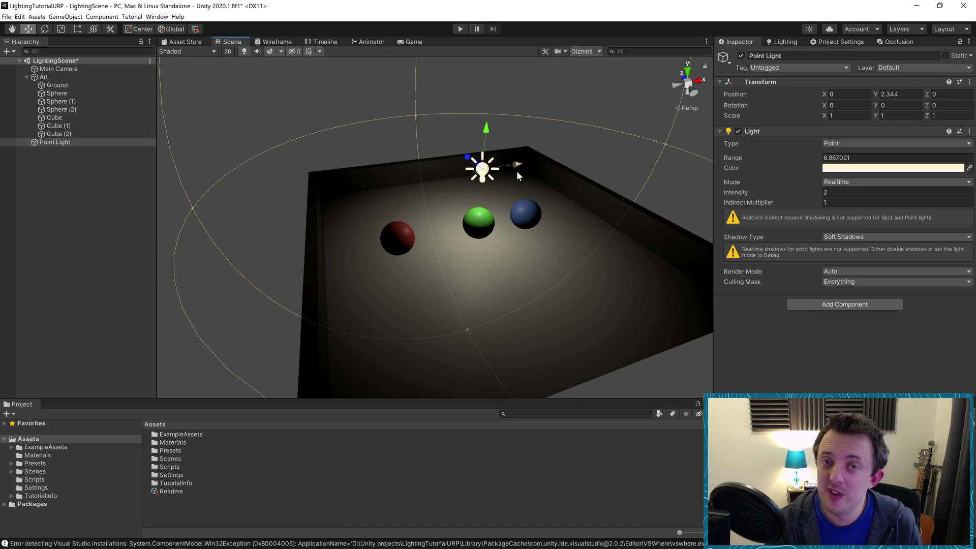
scroll(464, 218, down, 3)
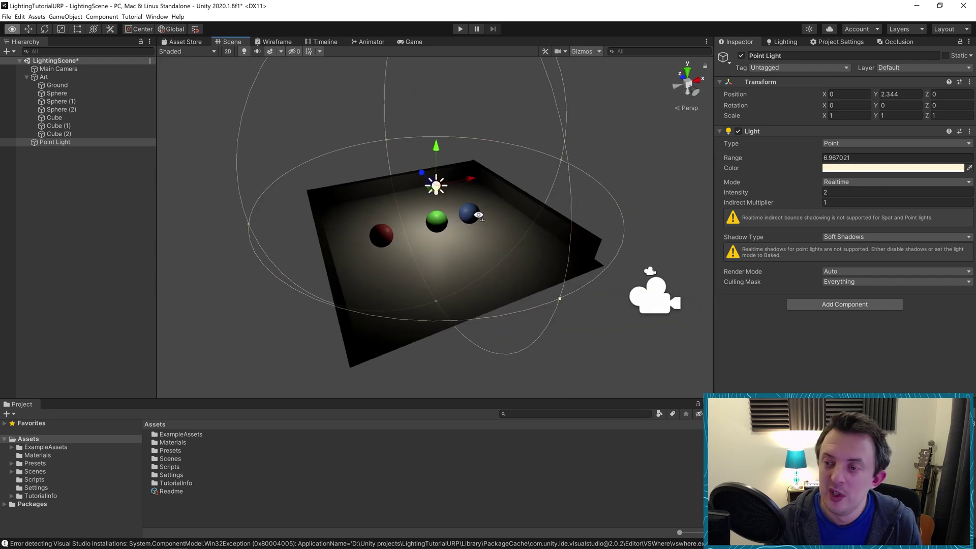
right_drag(447, 210, 464, 216)
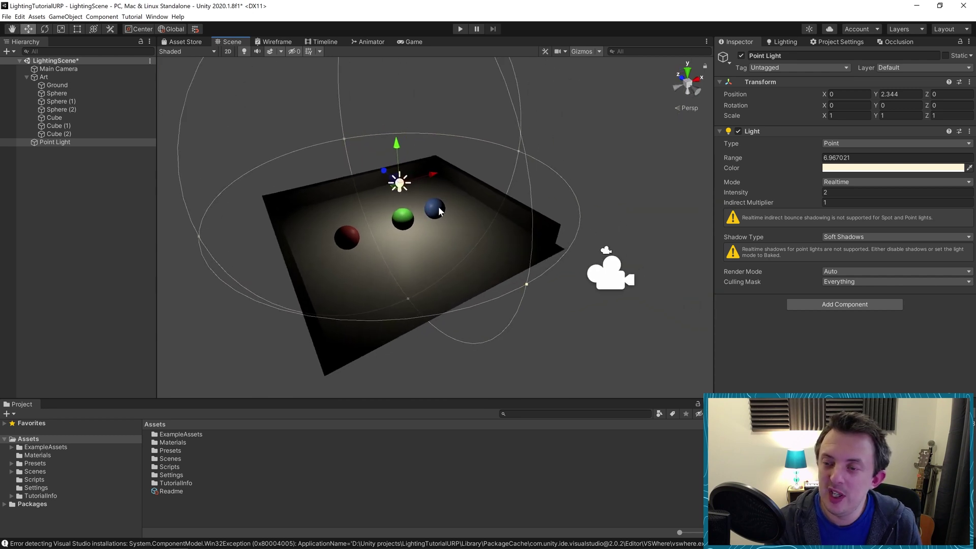
key(f)
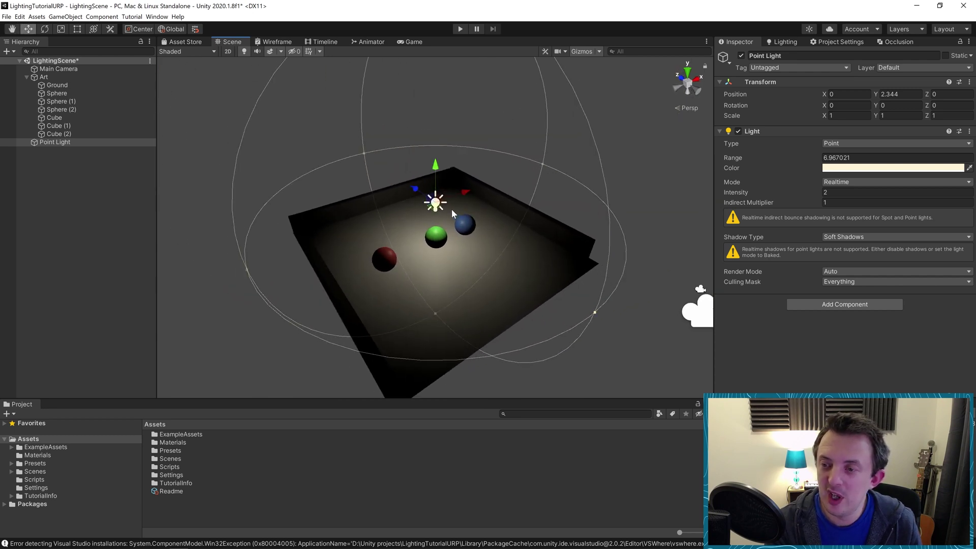
middle_drag(471, 215, 480, 219)
right_drag(480, 219, 438, 200)
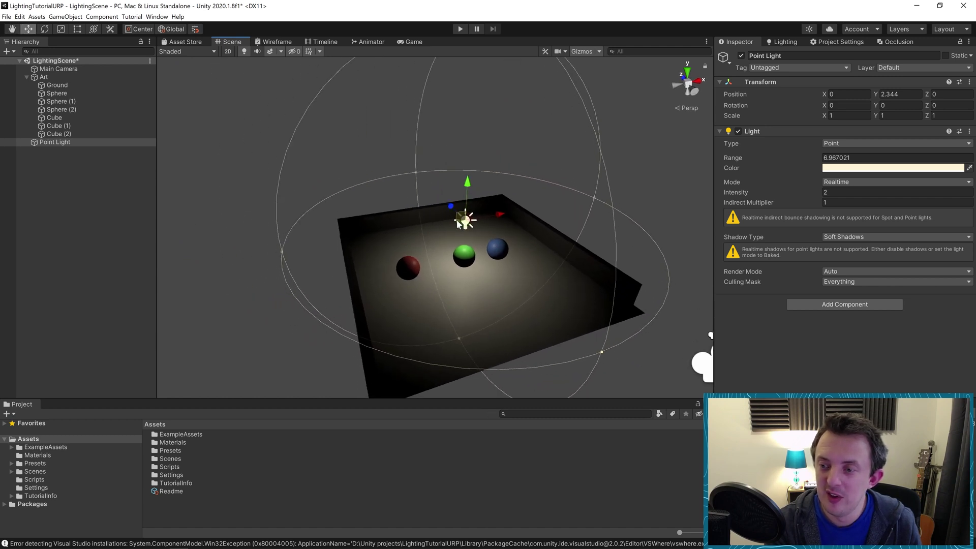
mouse_move(458, 224)
mouse_down()
mouse_move(483, 204)
mouse_move(499, 211)
mouse_move(457, 240)
mouse_move(466, 219)
mouse_up()
right_drag(466, 220, 367, 171)
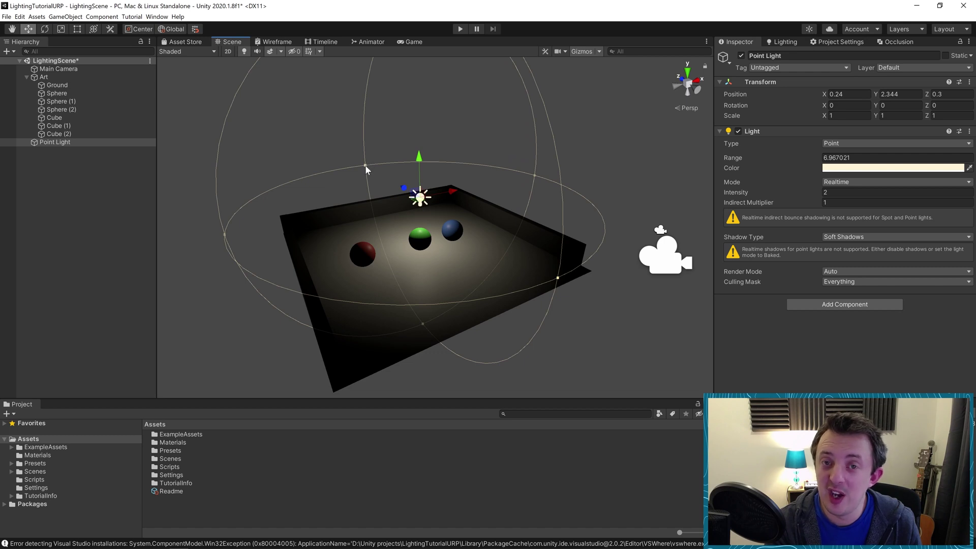
Step: Replace the point light with a new spotlight and reset the spotlight's transform to the origin
key(Delete)
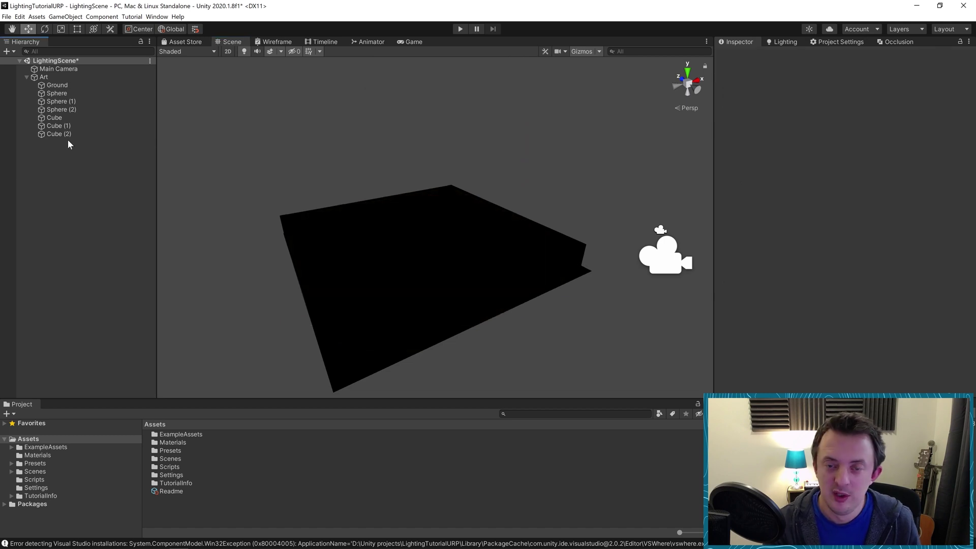
right_click(68, 176)
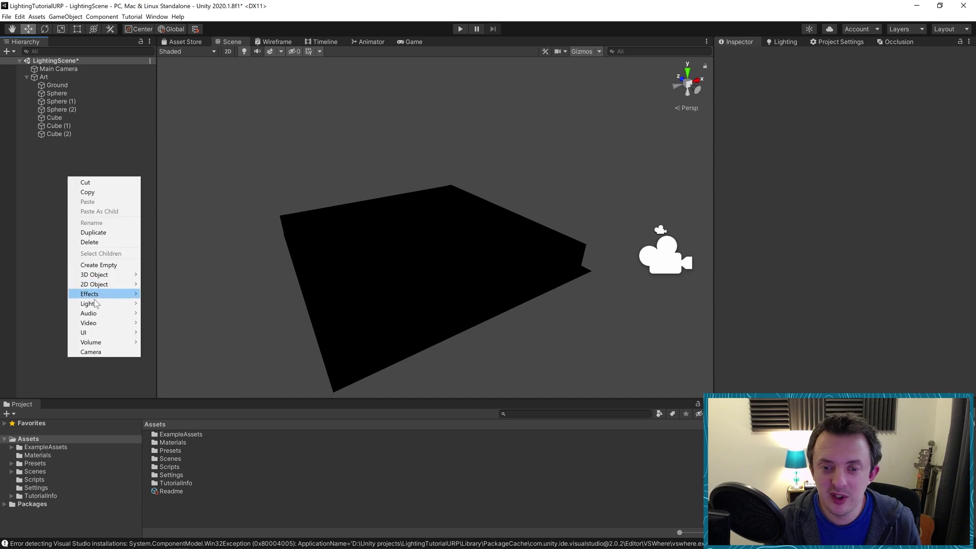
mouse_move(95, 303)
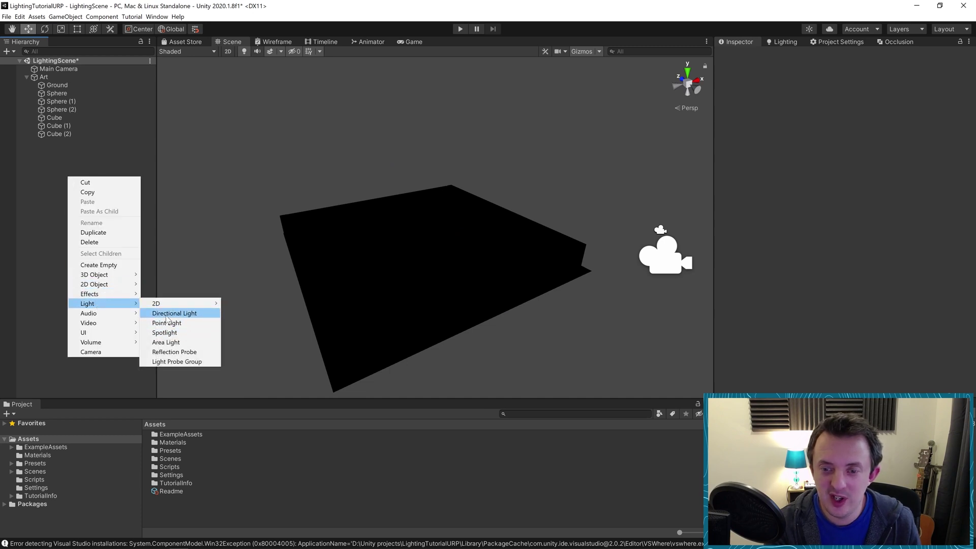
click(166, 333)
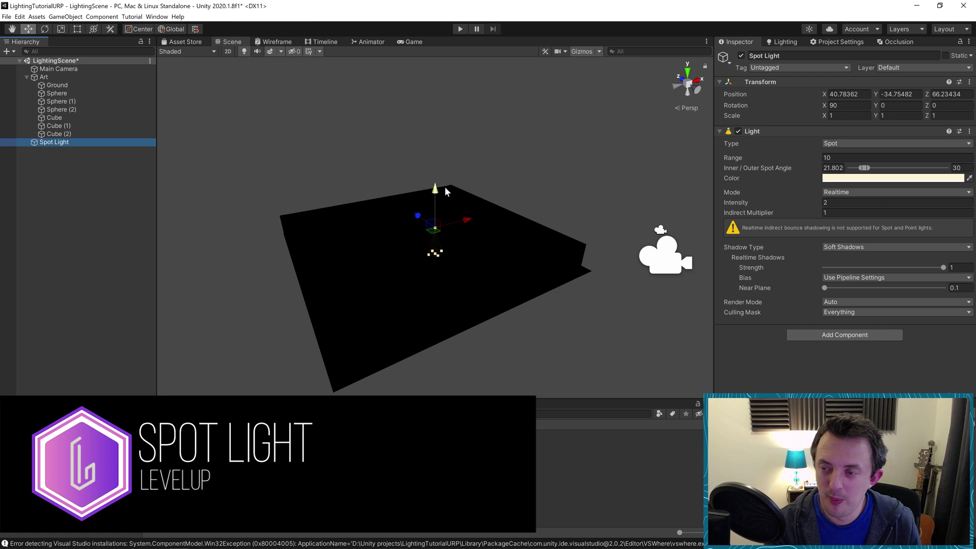
click(969, 81)
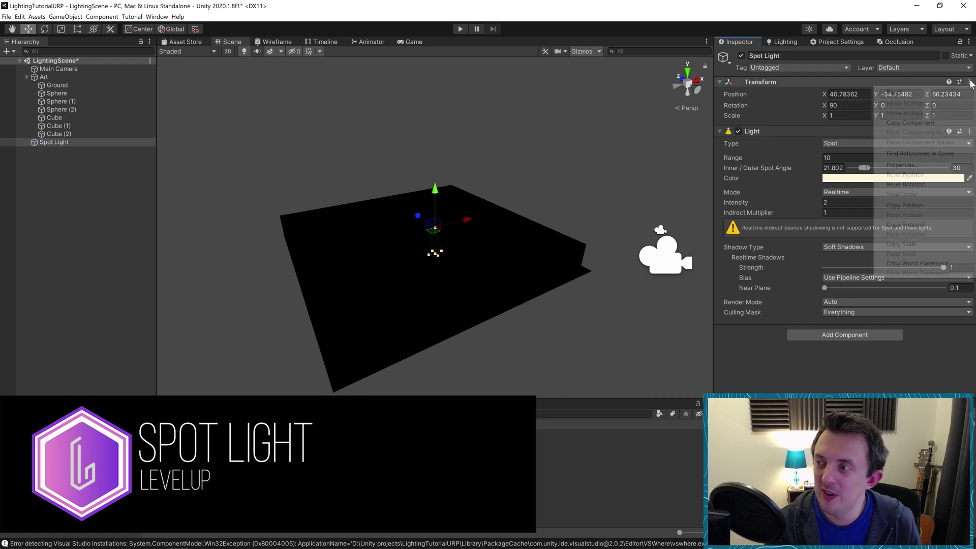
click(944, 93)
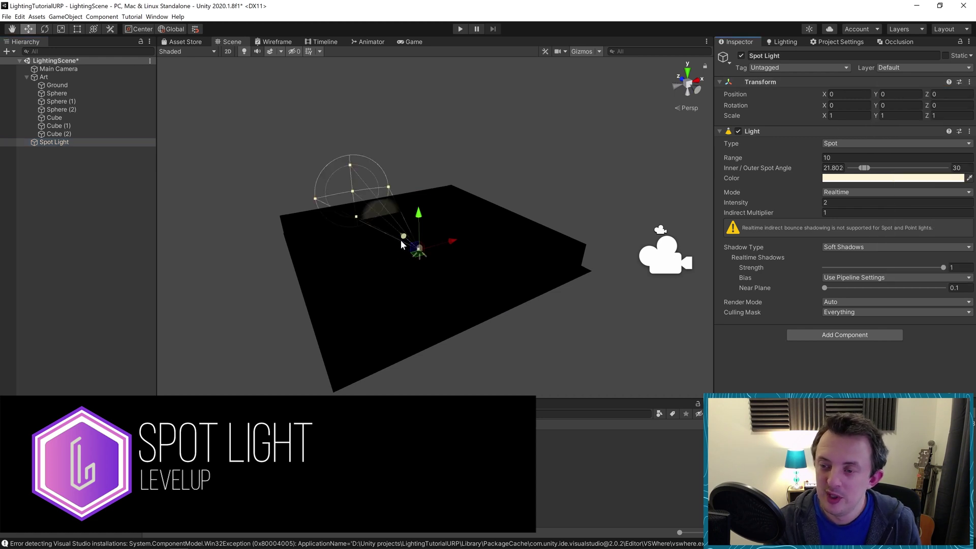
Step: Raise the spotlight above the green sphere to about Y 4.18, Z 0.18 and aim it straight down with X rotation 90
drag(425, 251, 468, 67)
key(e)
key(w)
drag(474, 174, 377, 110)
middle_drag(453, 138, 444, 163)
Step: Raise the spotlight to Y 8 to compare its pool of light on the floor, and lower it to about Y 5.1
scroll(398, 185, up, 10)
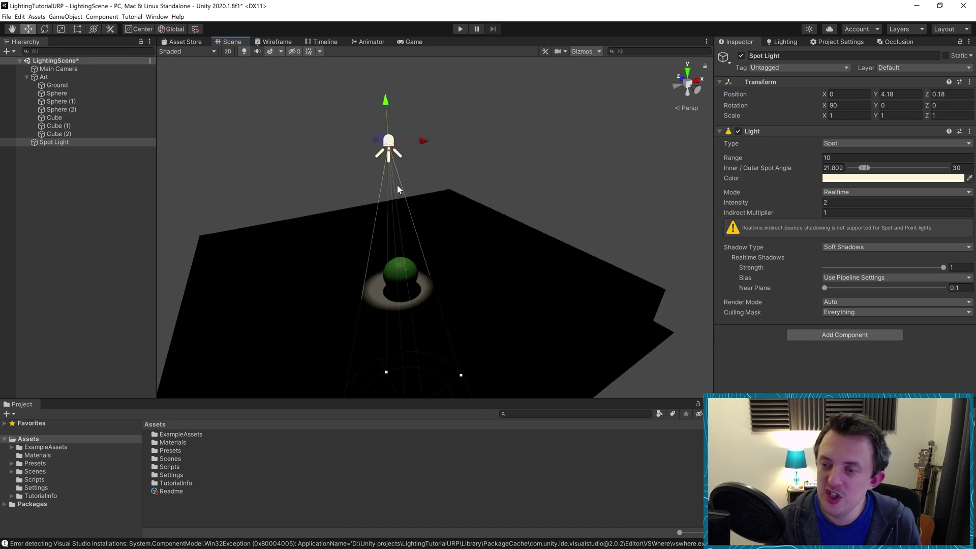
right_drag(421, 183, 384, 175)
scroll(383, 175, down, 3)
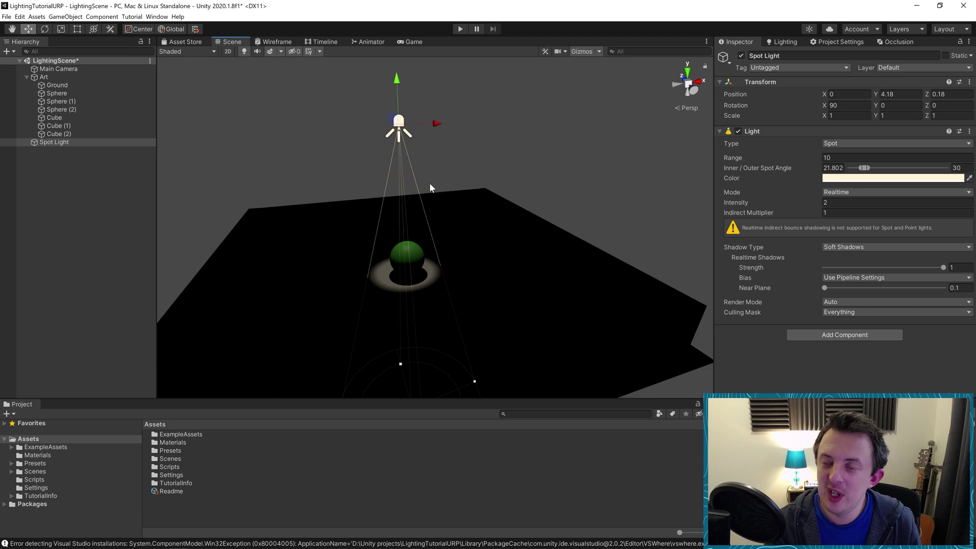
scroll(406, 190, down, 2)
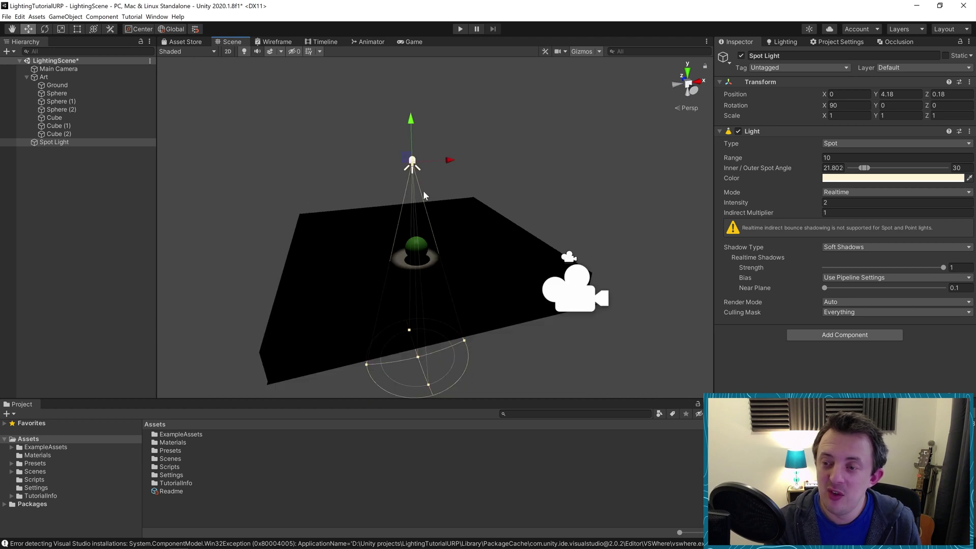
middle_drag(422, 190, 448, 195)
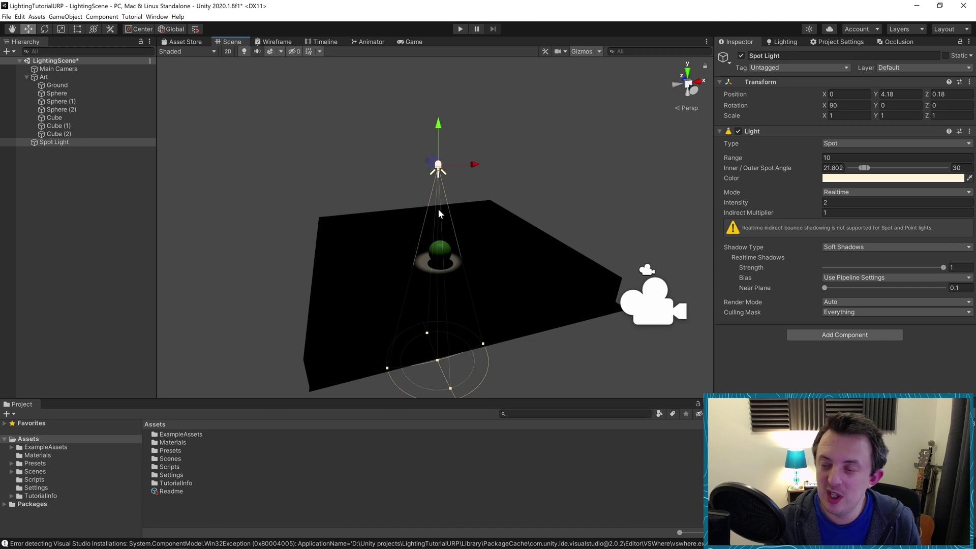
drag(443, 132, 440, 77)
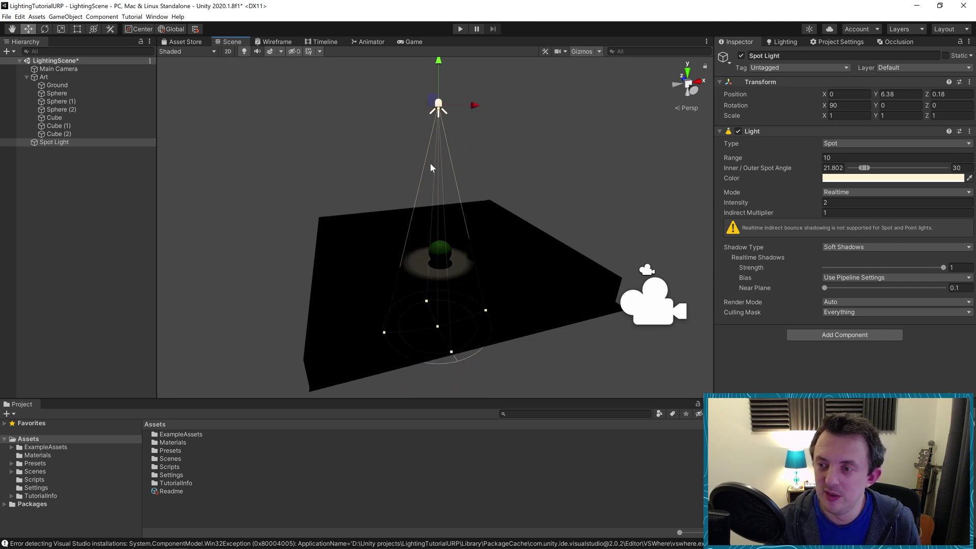
scroll(441, 173, down, 2)
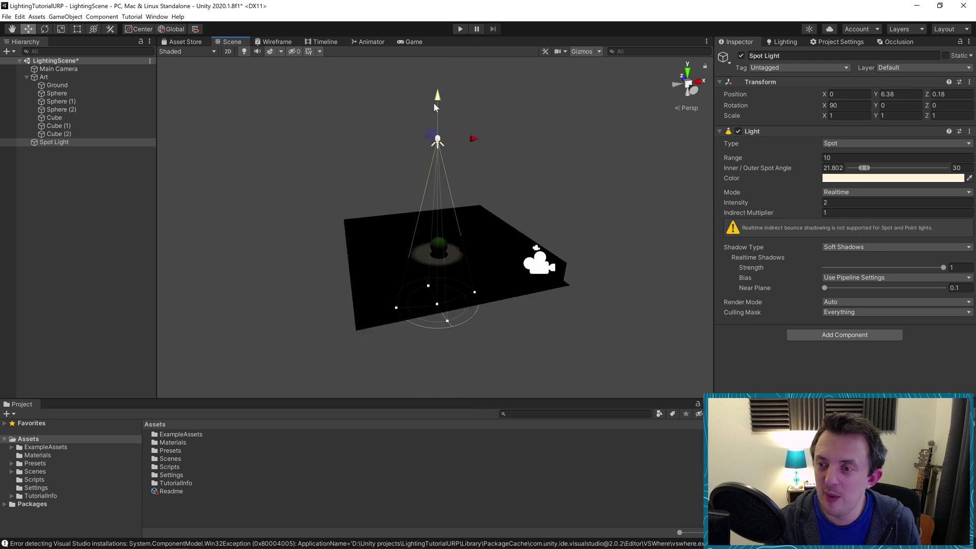
drag(436, 77, 438, 63)
scroll(426, 152, down, 3)
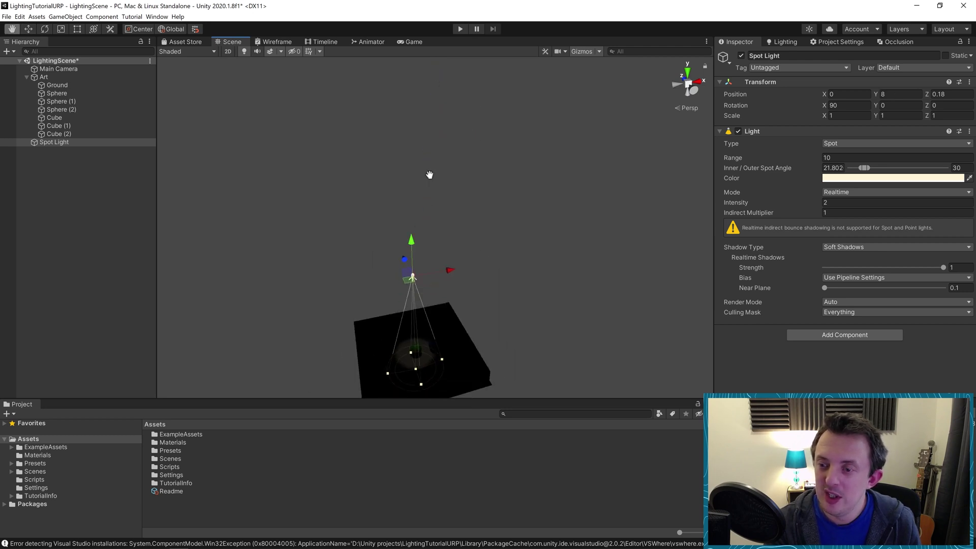
drag(409, 136, 413, 176)
scroll(414, 176, up, 3)
Step: Widen the spotlight's outer angle to about 52.4 and narrow its inner angle to about 18.4
drag(389, 273, 357, 280)
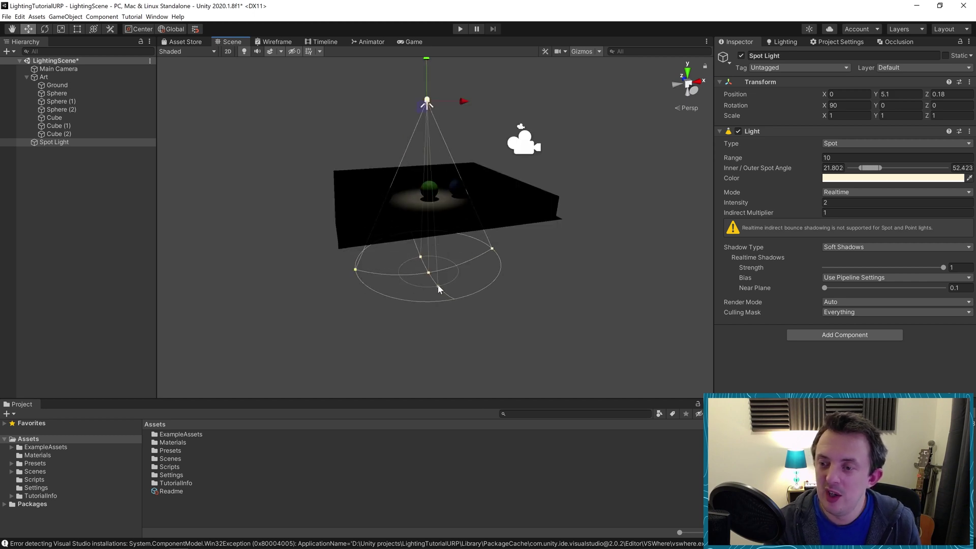
drag(440, 288, 444, 294)
scroll(412, 206, up, 2)
alt+drag(588, 239, 576, 265)
drag(428, 321, 424, 297)
scroll(401, 256, down, 3)
scroll(400, 256, up, 3)
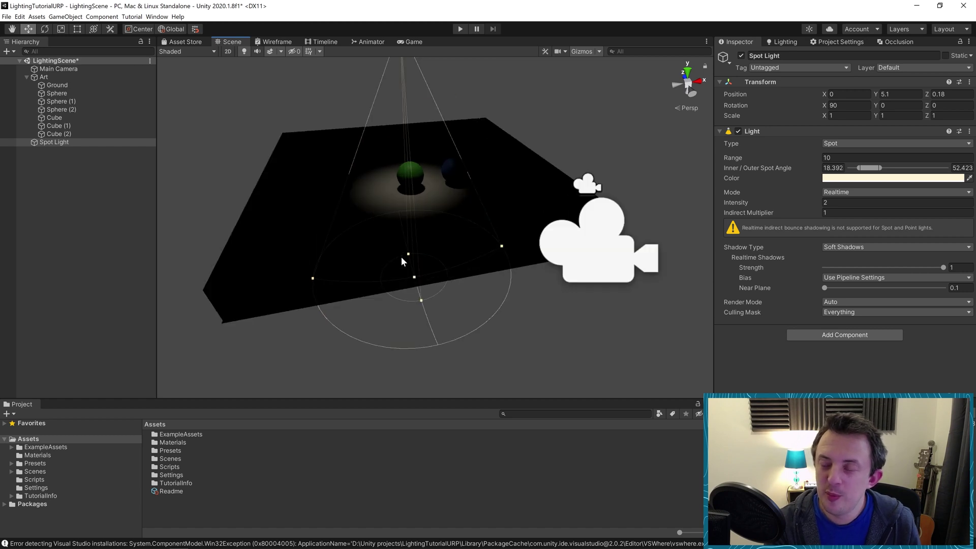
Step: Rotate the spotlight to face horizontally and move it in front of the green sphere at about Y 0.72, Z -4.66
right_drag(401, 256, 402, 235)
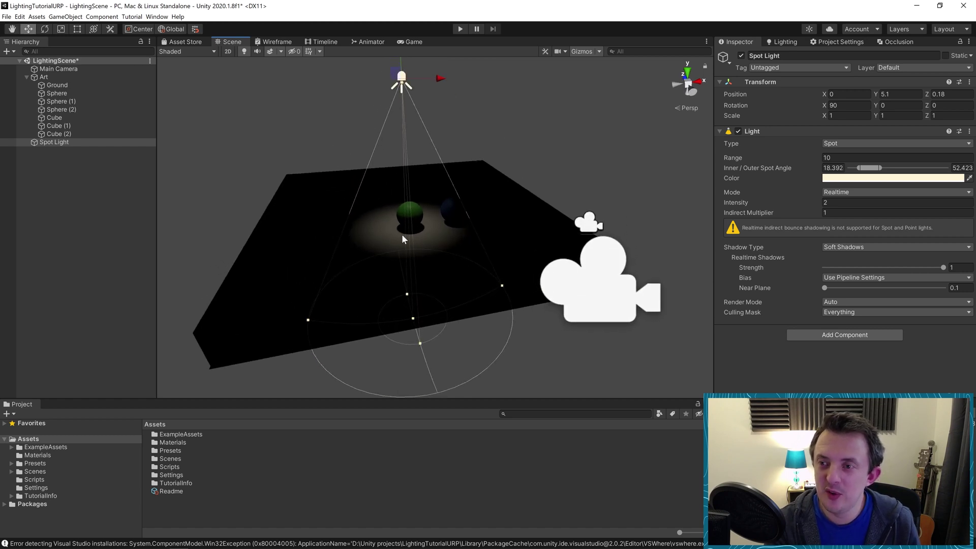
scroll(401, 234, down, 3)
key(e)
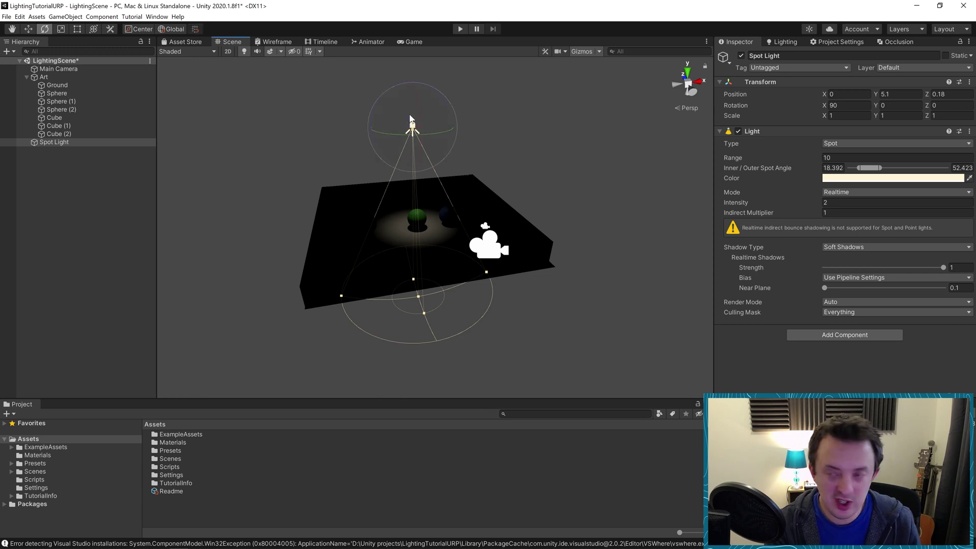
drag(419, 102, 441, 217)
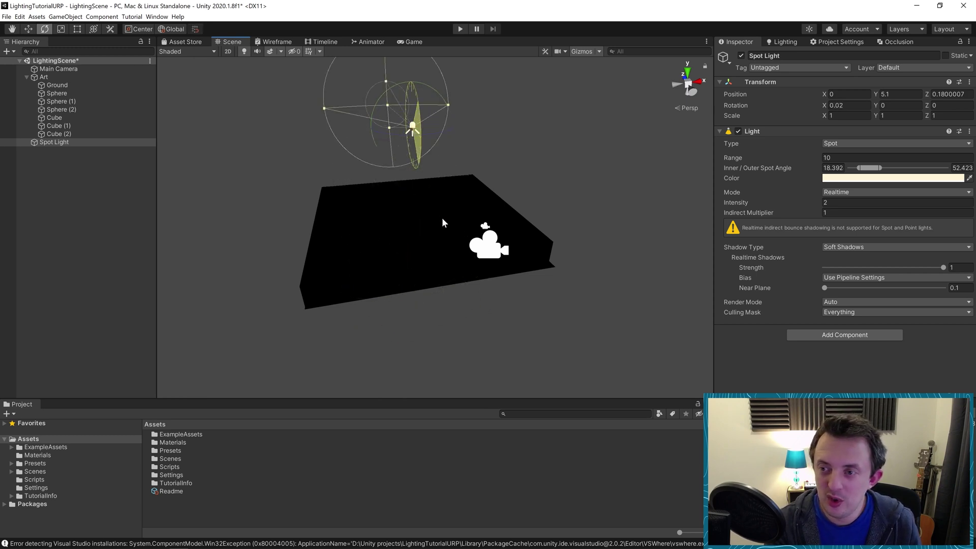
key(w)
drag(413, 89, 447, 251)
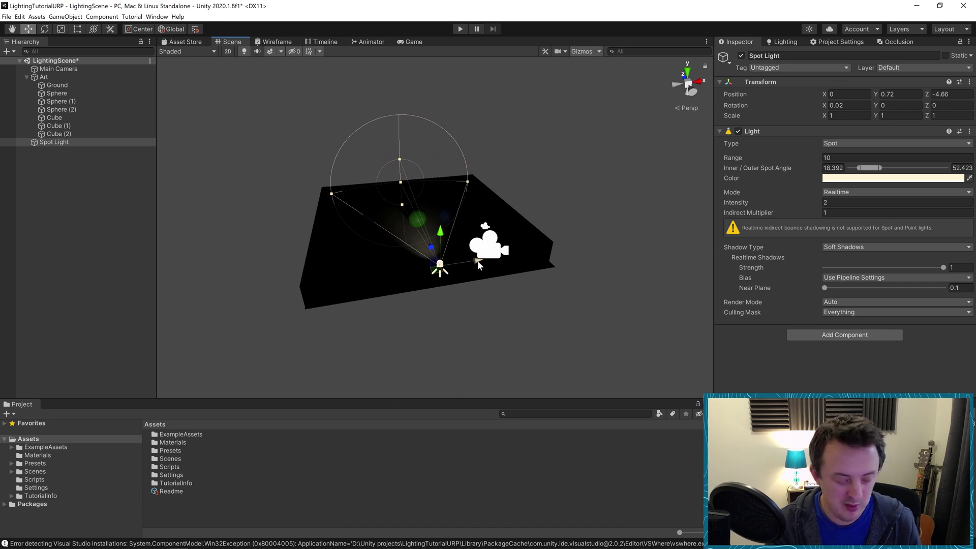
Step: Duplicate the spotlight, place the copy in front of the red sphere, and move both lights to about Z -3.36
key(ctrl+d)
drag(486, 260, 408, 278)
Step: Delete both spotlights from the scene
ctrl+click(69, 143)
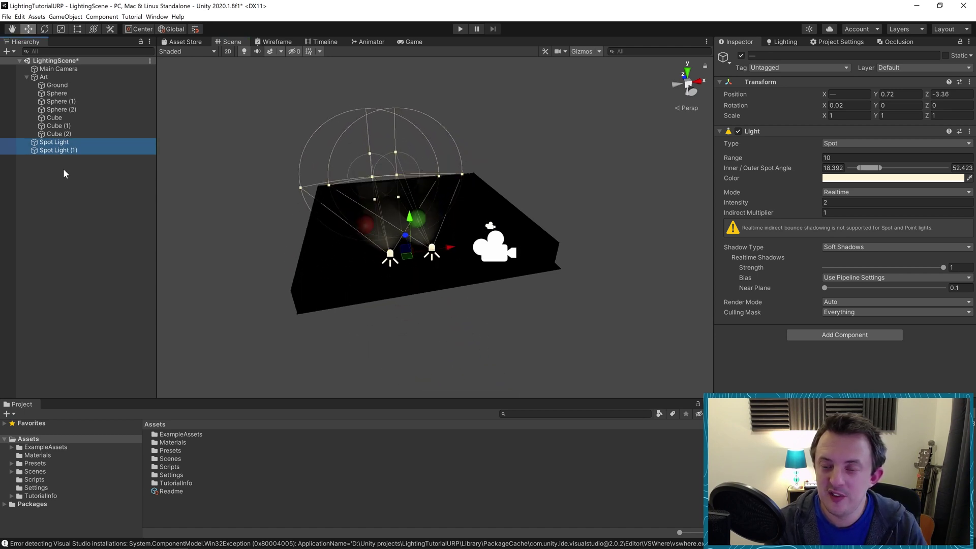
key(Delete)
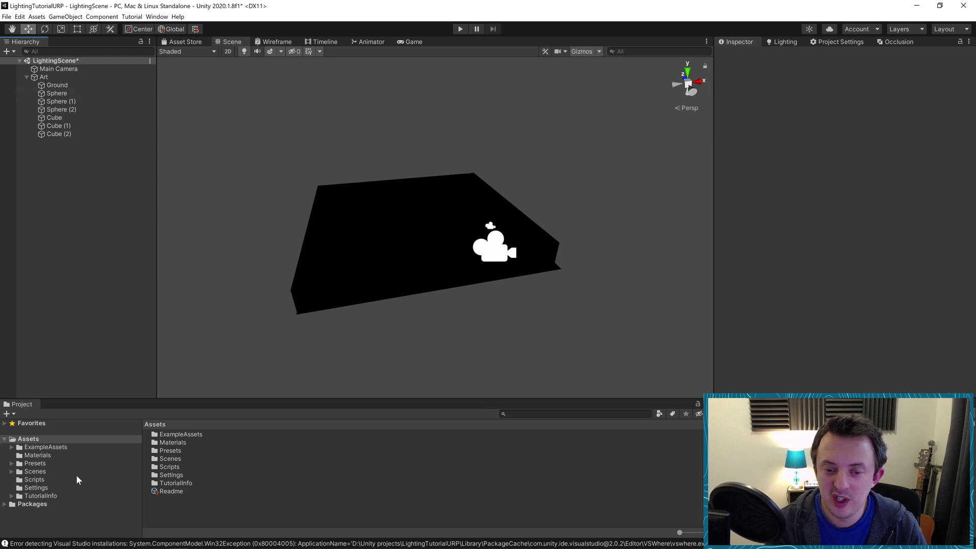
right_drag(231, 264, 265, 288)
Step: Open the AreaLightExample scene from the project's Scenes folder
click(41, 471)
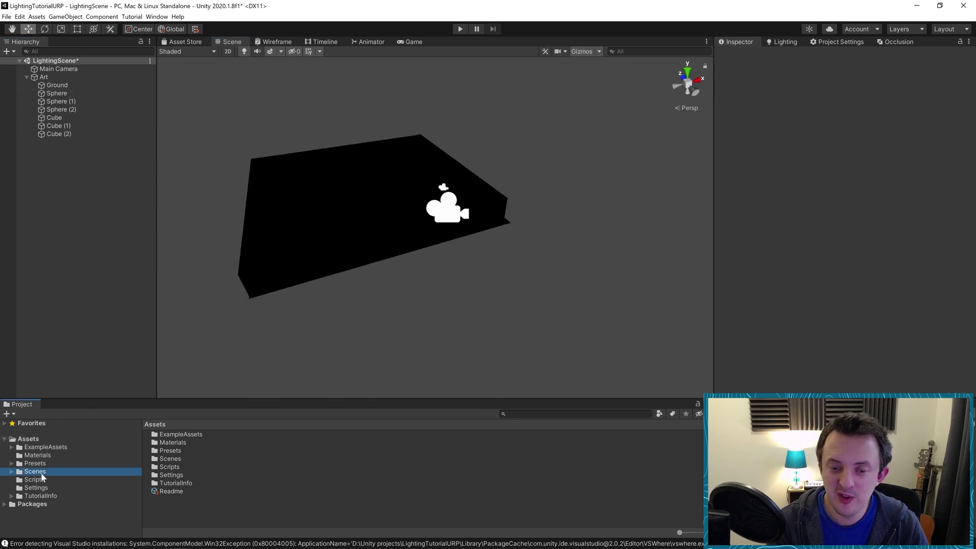
double_click(181, 450)
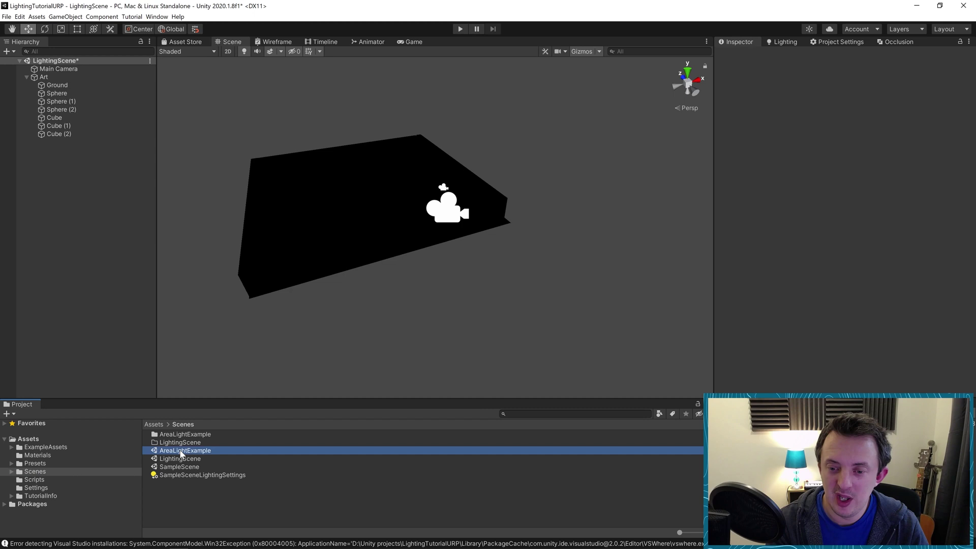
click(518, 300)
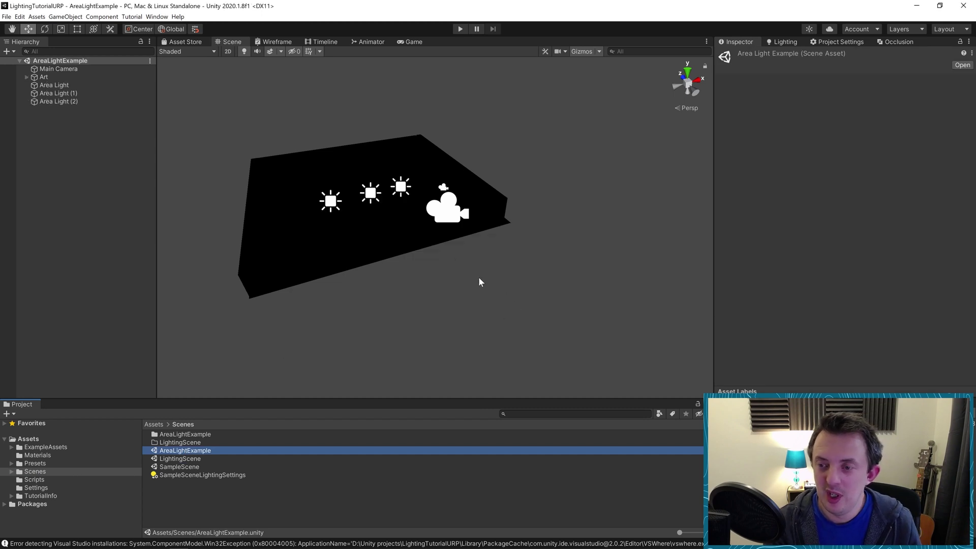
right_click(137, 142)
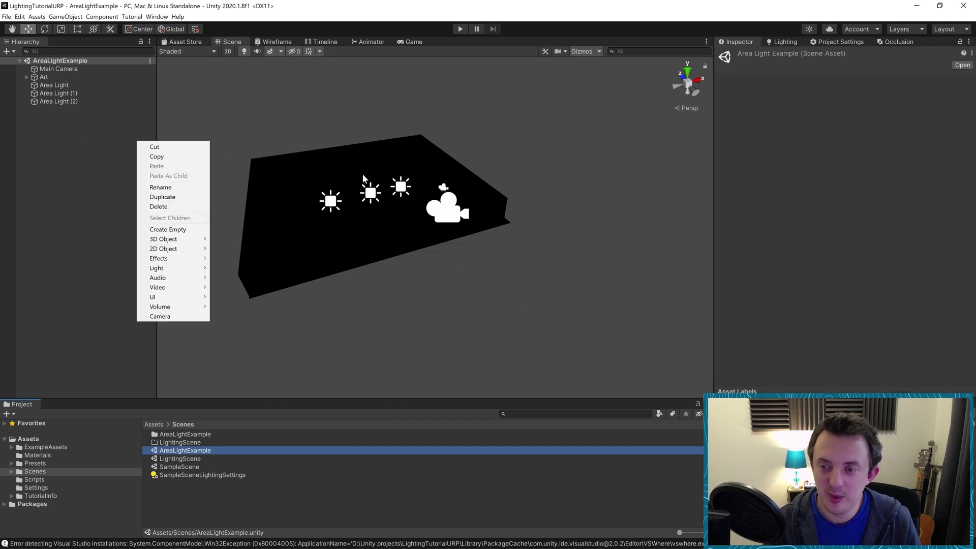
mouse_move(162, 268)
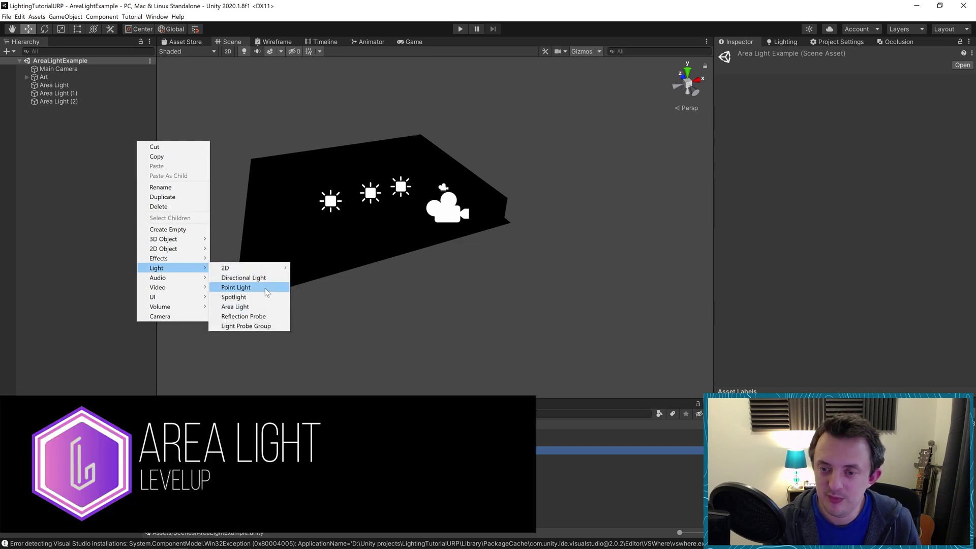
click(352, 261)
Step: Select the area light in front of the green sphere and inspect its available light types, including the baked-only Area type
middle_drag(317, 231, 349, 252)
scroll(350, 245, up, 5)
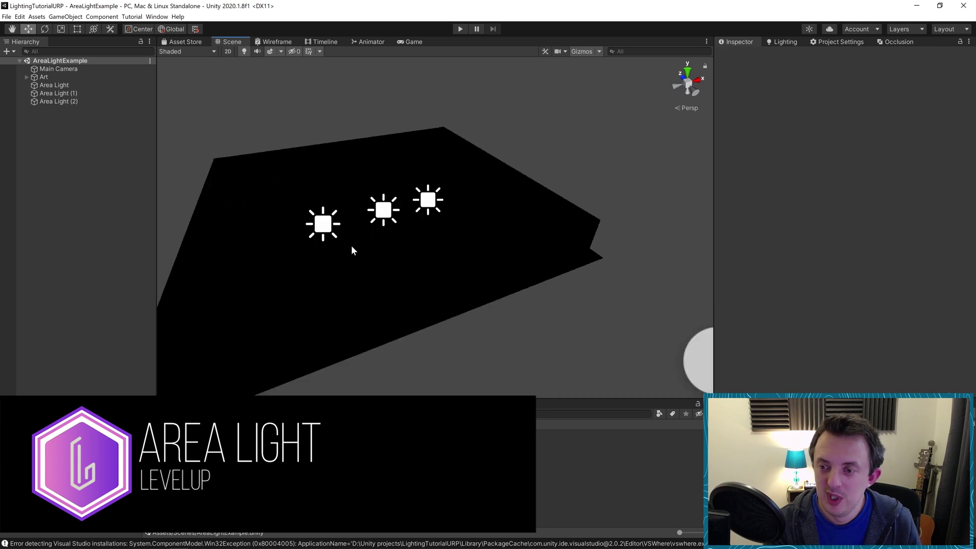
click(381, 213)
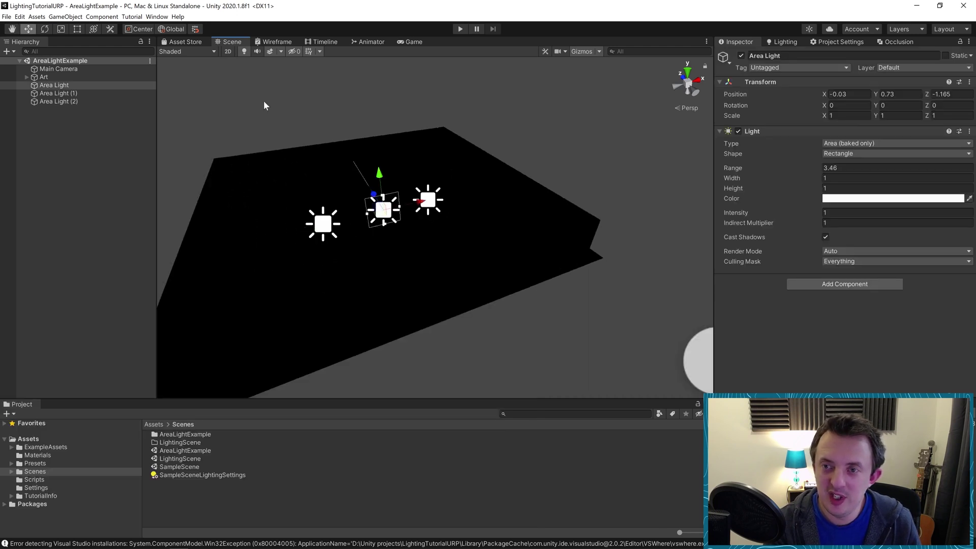
right_drag(409, 285, 407, 246)
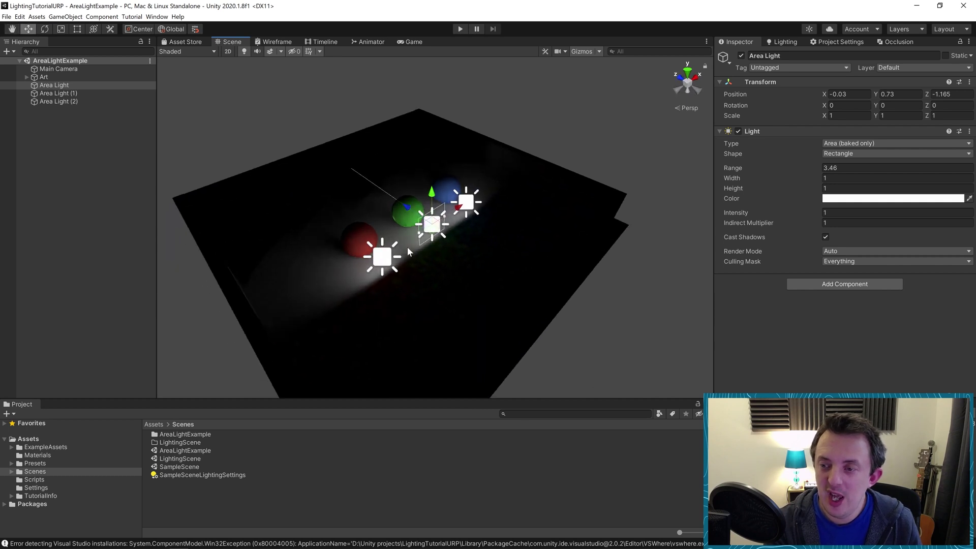
scroll(411, 242, up, 3)
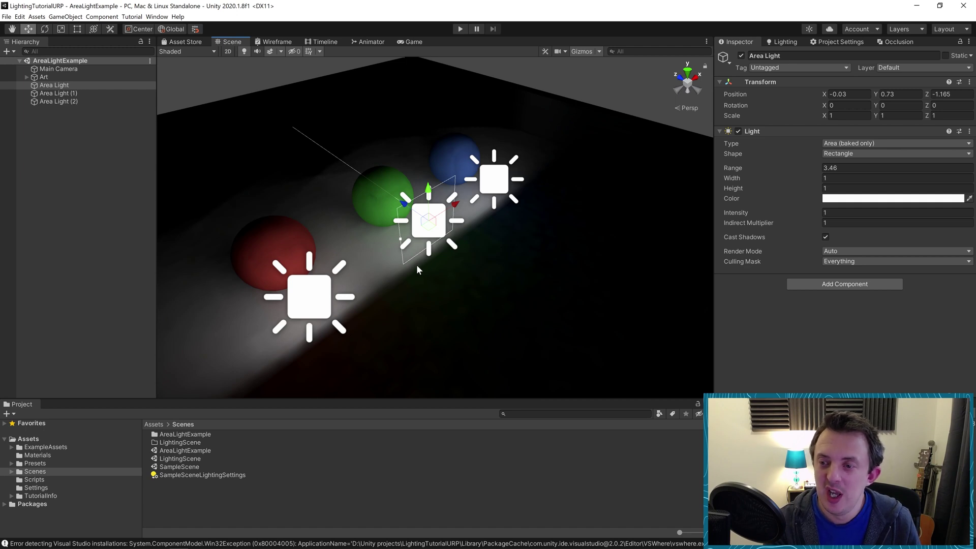
scroll(416, 264, down, 4)
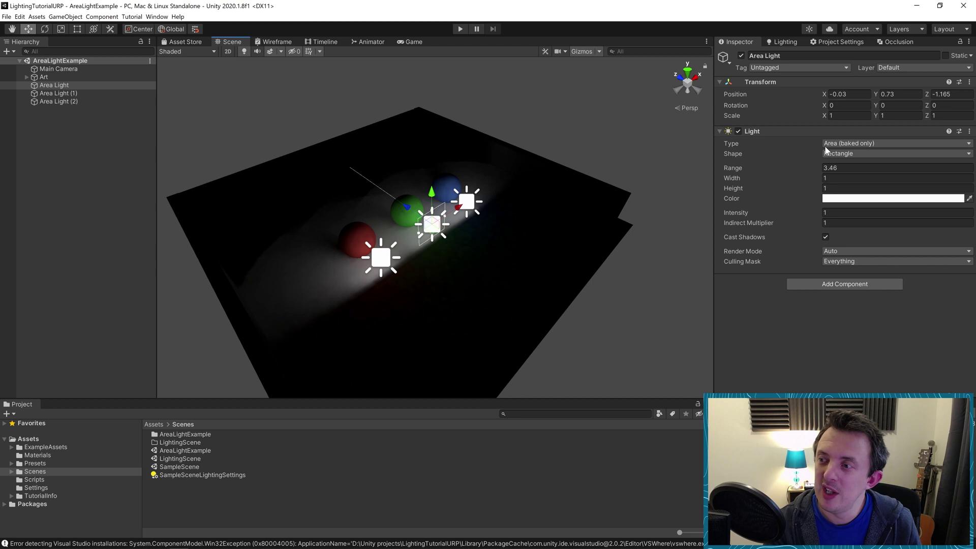
click(851, 144)
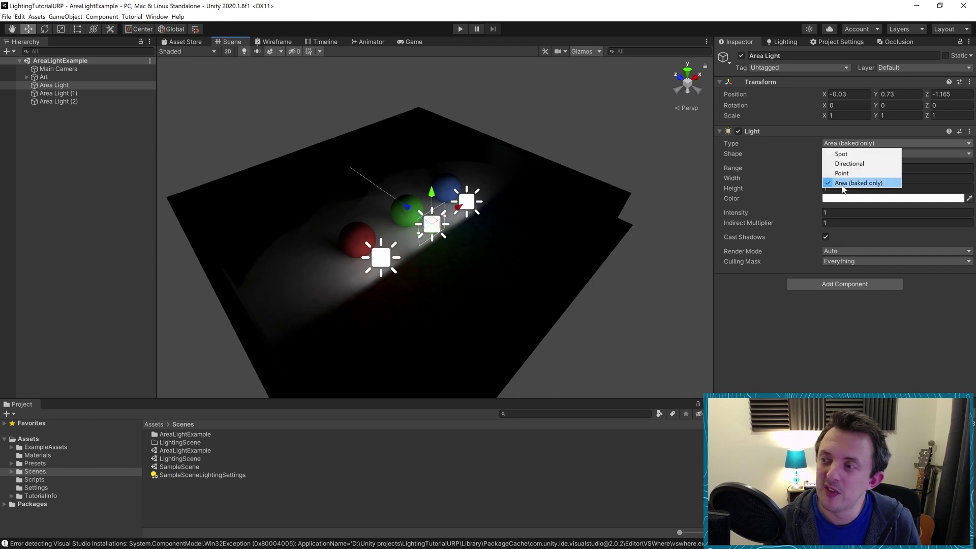
click(841, 370)
Step: Examine from several angles how the three area lights illuminate the spheres and floor and how their light falls off
scroll(446, 222, up, 5)
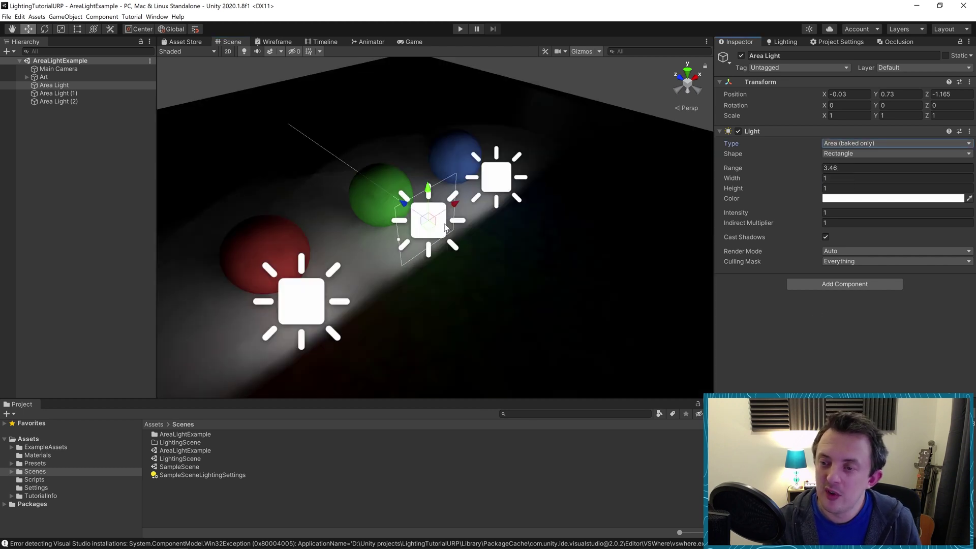
key(a)
right_drag(447, 223, 496, 220)
key(d)
middle_drag(320, 201, 438, 227)
scroll(442, 226, down, 5)
right_drag(450, 223, 555, 205)
key(a)
key(d)
key(a)
scroll(461, 203, up, 5)
key(a)
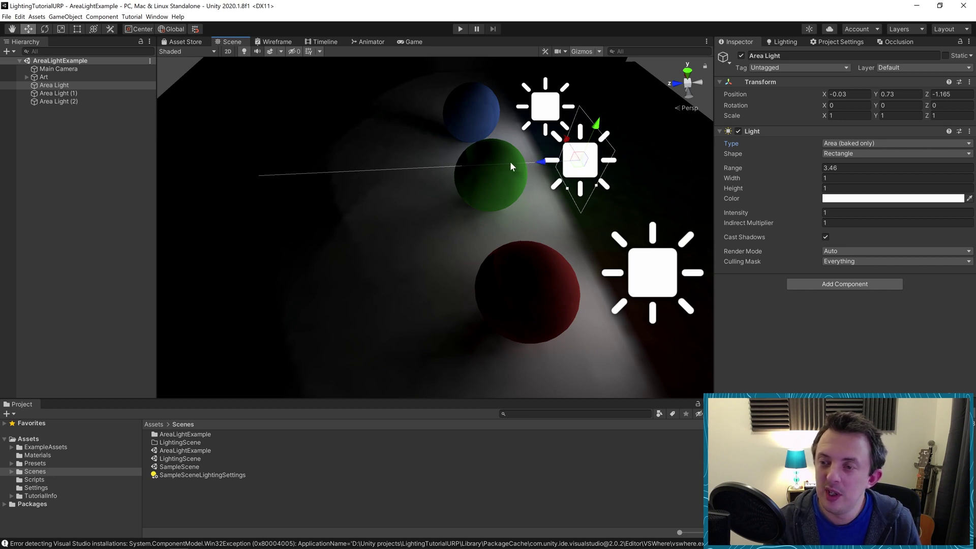
right_drag(577, 203, 520, 182)
middle_drag(520, 182, 516, 183)
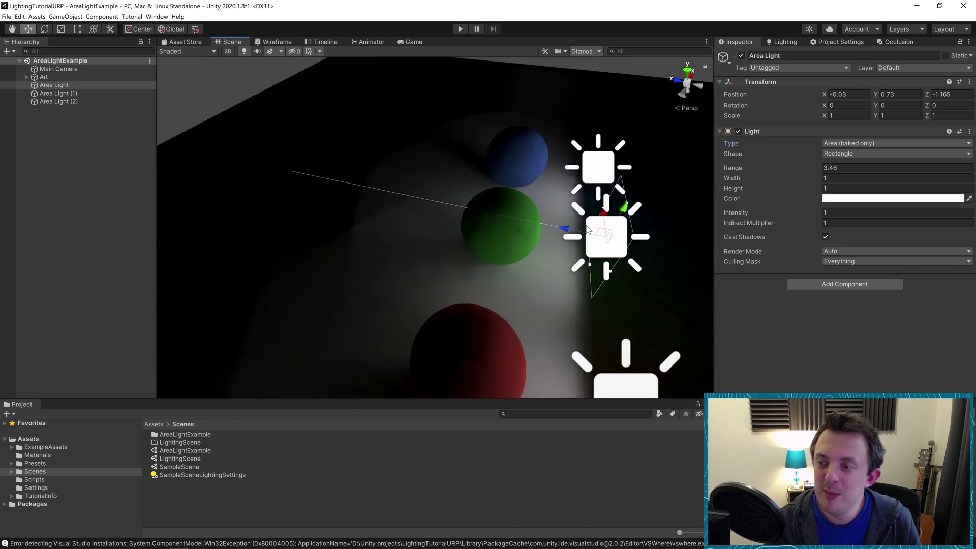
alt+drag(601, 234, 569, 247)
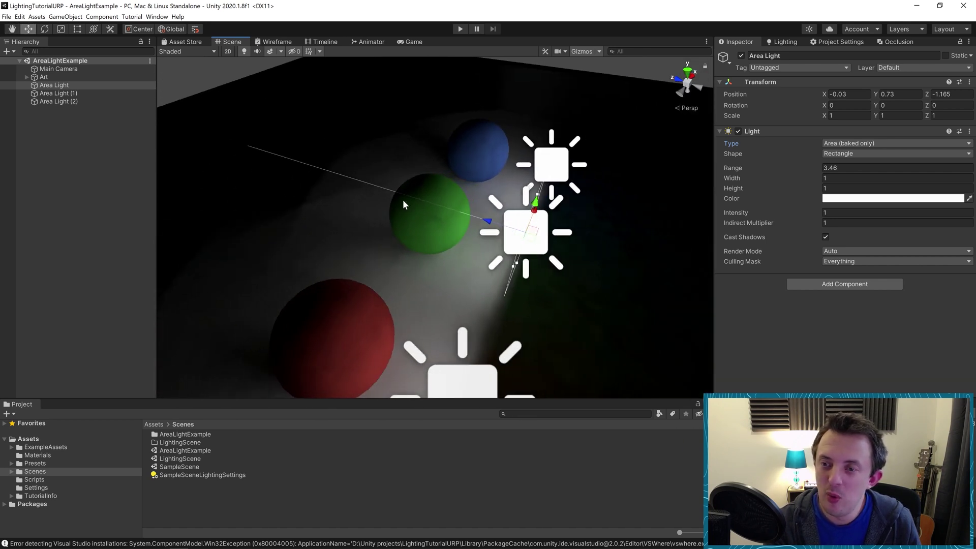
Step: Try raising the middle area light, and undo the move
drag(535, 203, 553, 161)
key(ctrl+z)
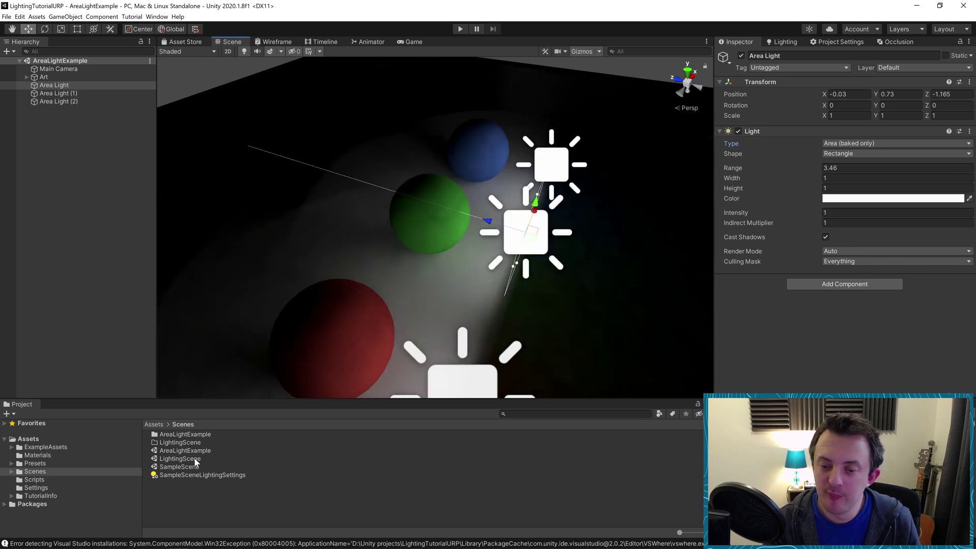
Step: Open the LightingScene scene and delete its point light
click(194, 458)
double_click(195, 459)
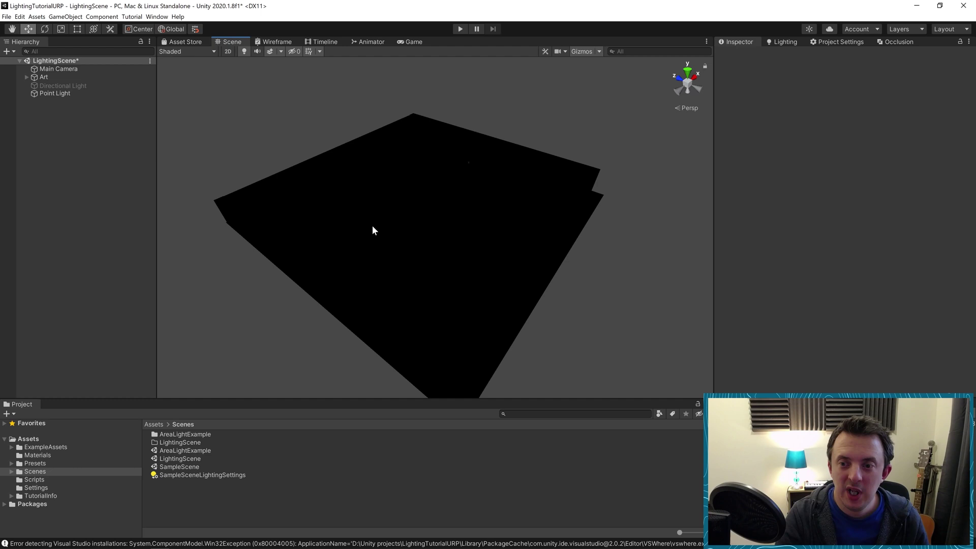
click(66, 94)
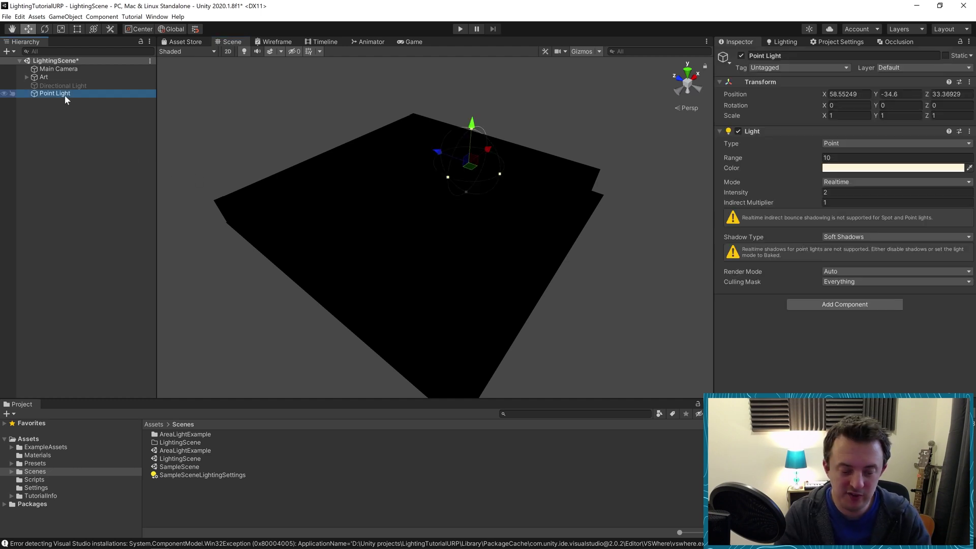
key(Delete)
Step: Switch the Scene view from scene lighting to the default camera-attached light
right_drag(403, 201, 397, 206)
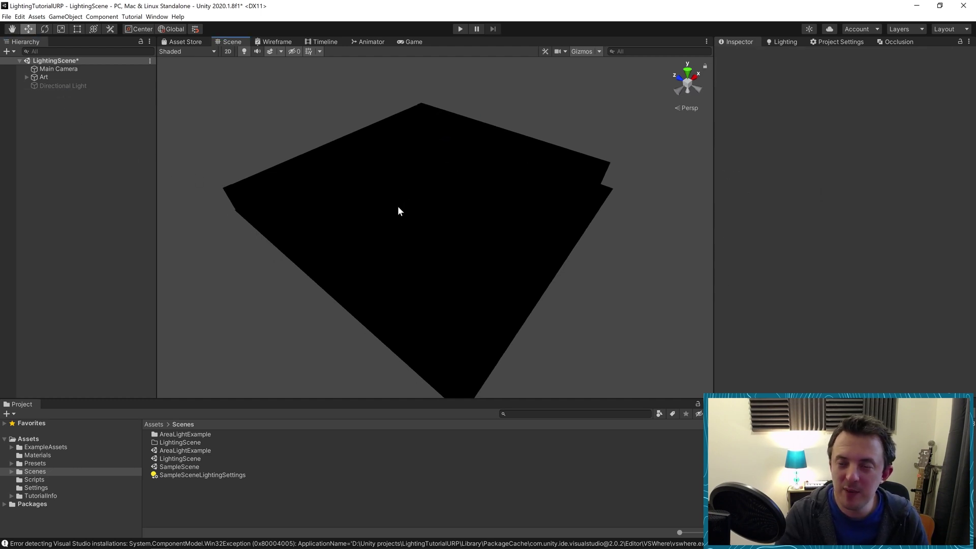
middle_drag(432, 223, 403, 219)
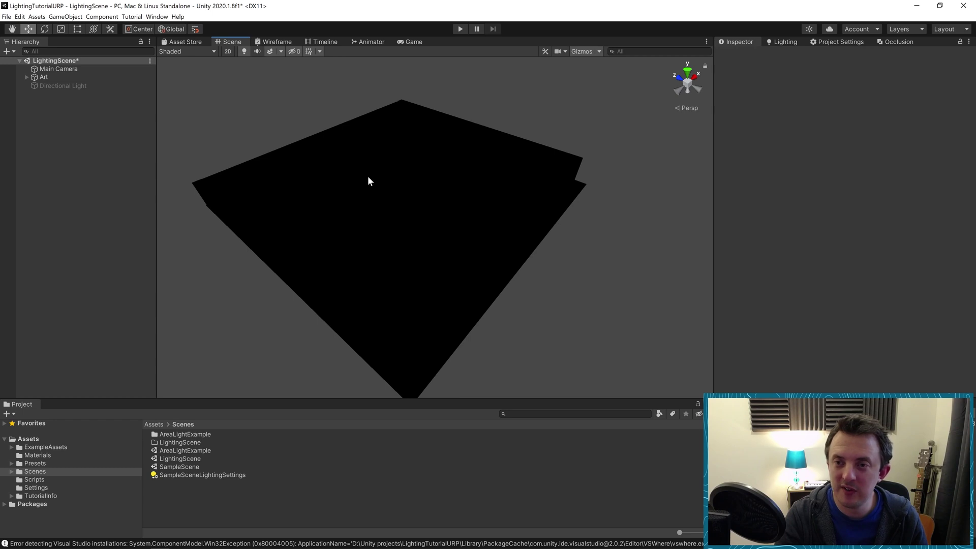
click(242, 53)
middle_drag(398, 160, 431, 227)
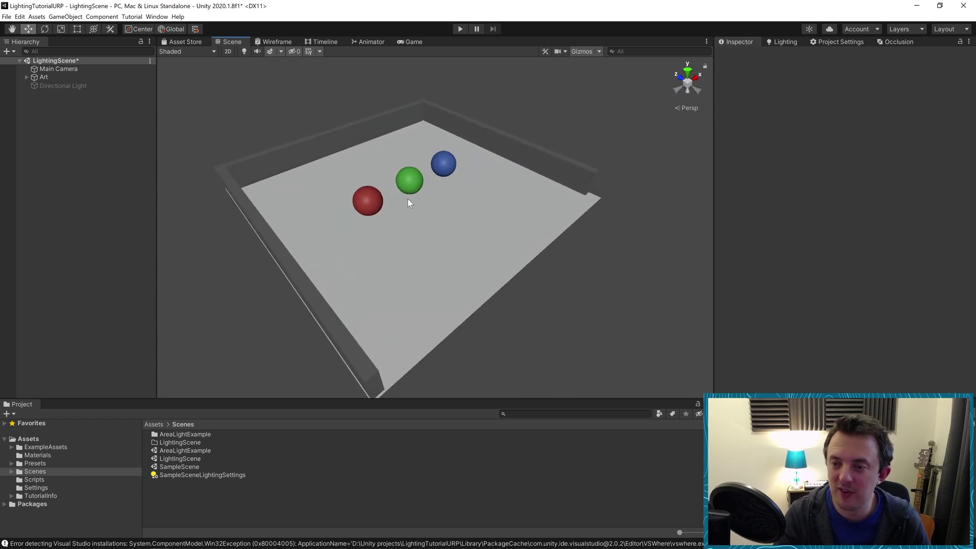
right_drag(460, 229, 447, 231)
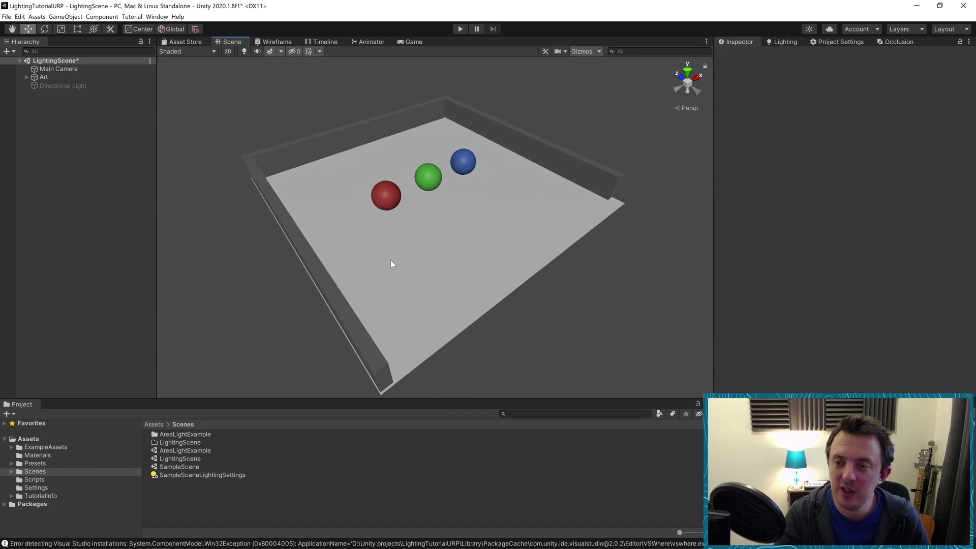
Step: Apply the Emissiive material to the red sphere and turn the Scene view's scene lighting back on
click(385, 197)
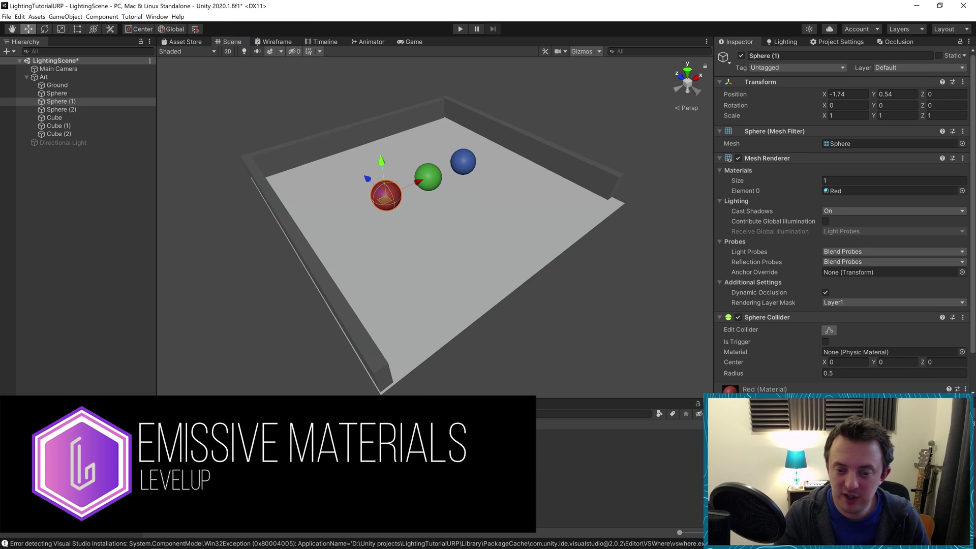
drag(213, 441, 385, 199)
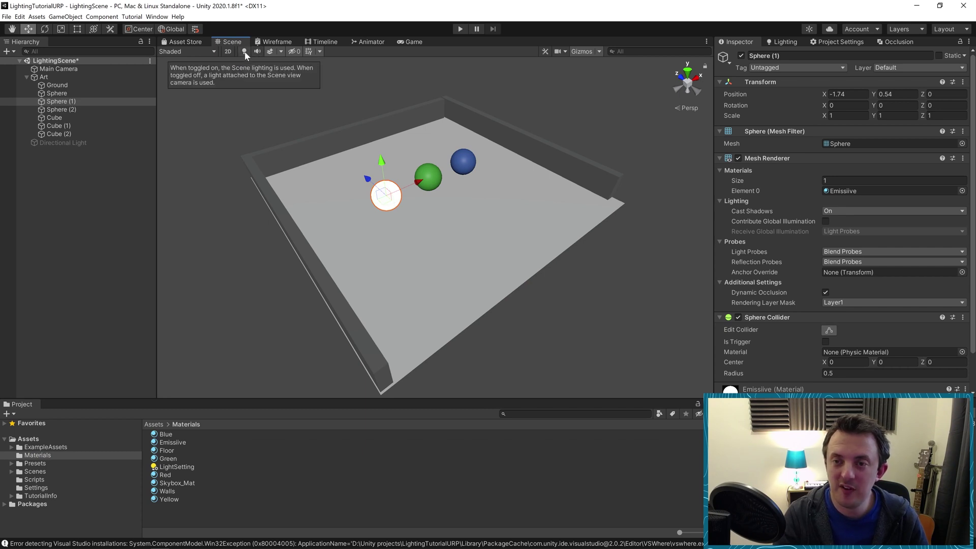
click(244, 52)
click(583, 120)
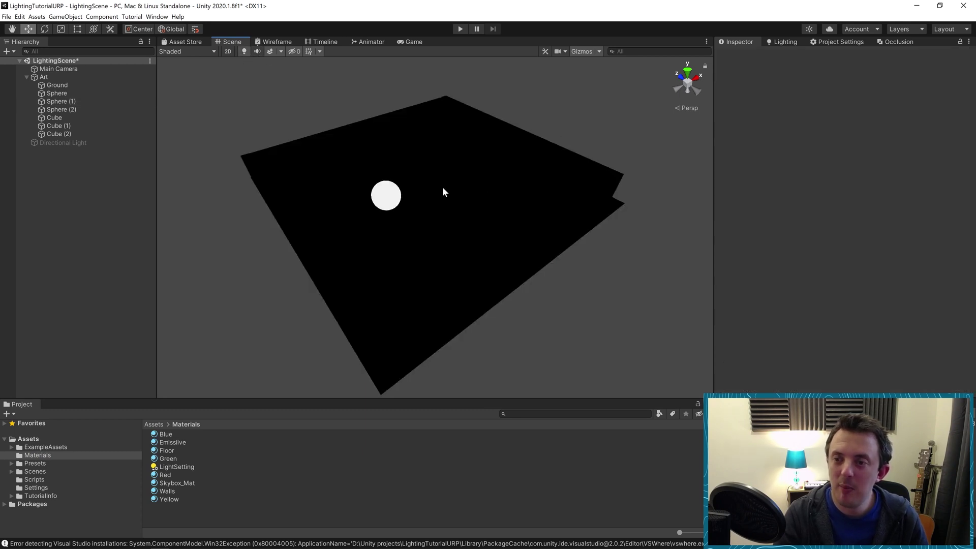
click(392, 196)
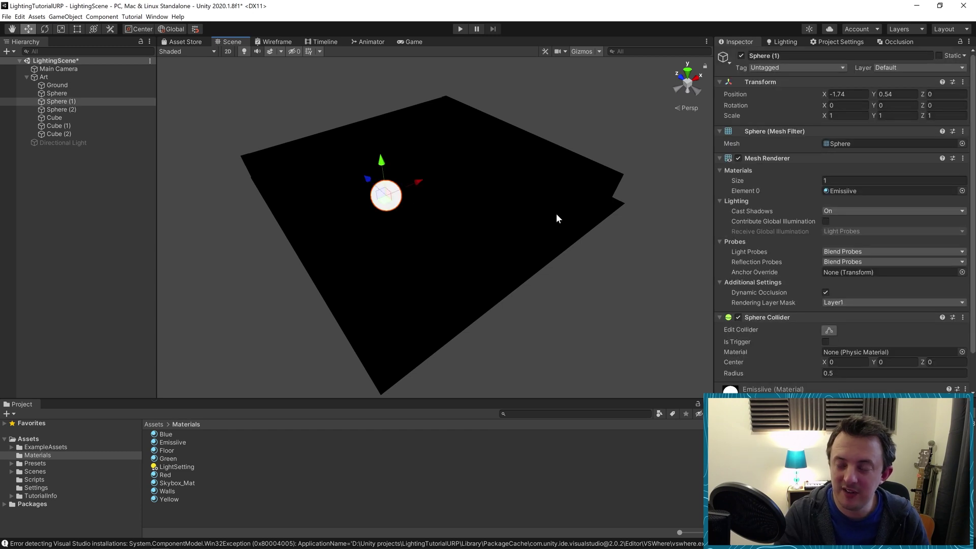
click(332, 99)
Step: In the AreaLightExample scene, duplicate the red sphere, move the copy to Z -3.28 and apply the Emissiive material to it
click(395, 193)
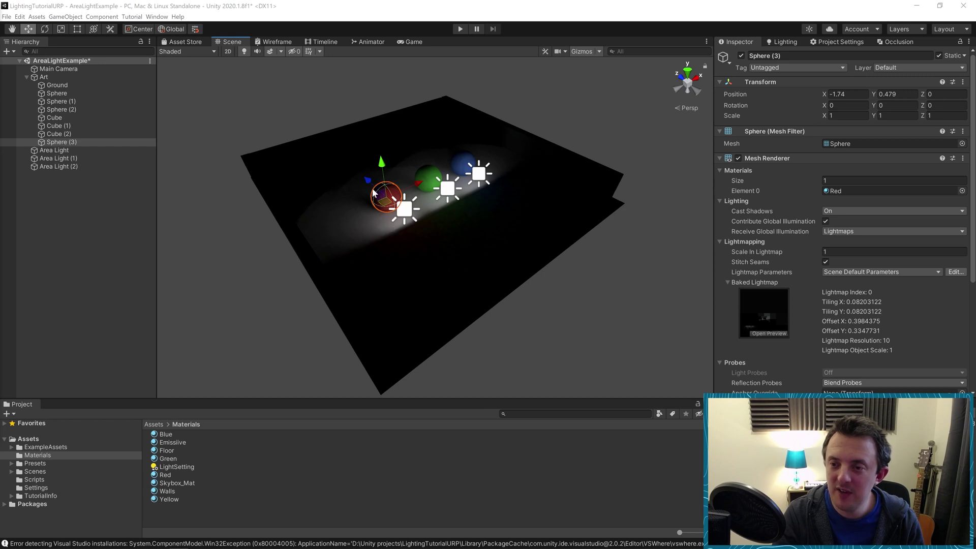
drag(372, 188, 427, 238)
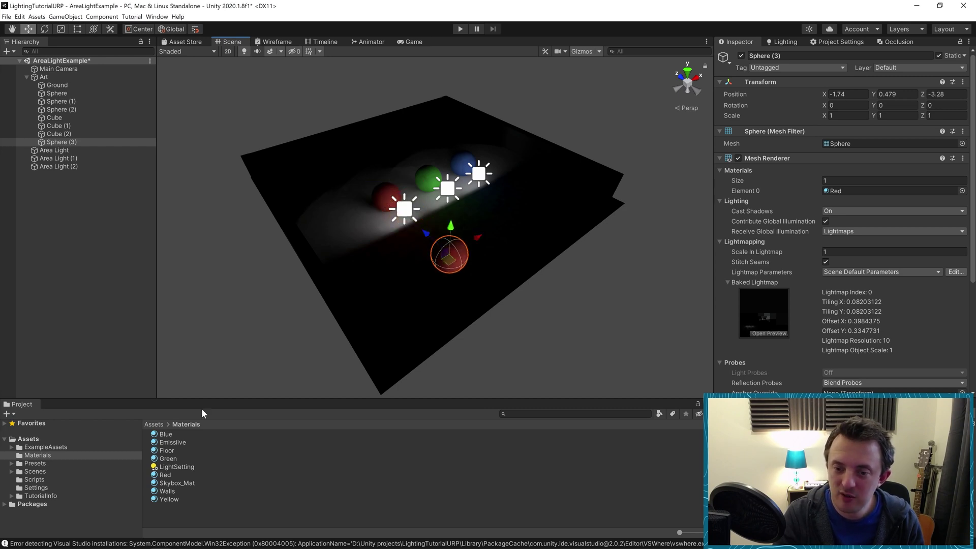
drag(173, 443, 452, 260)
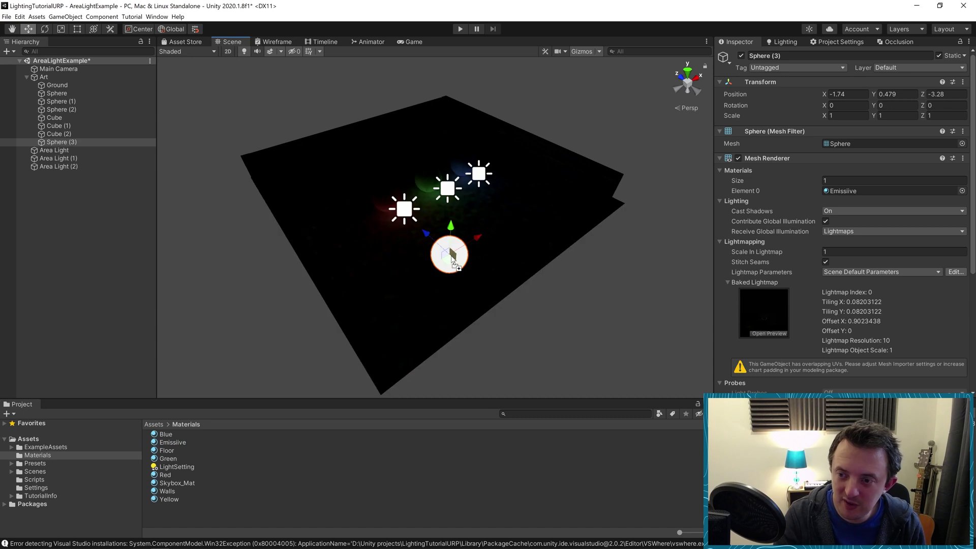
click(592, 305)
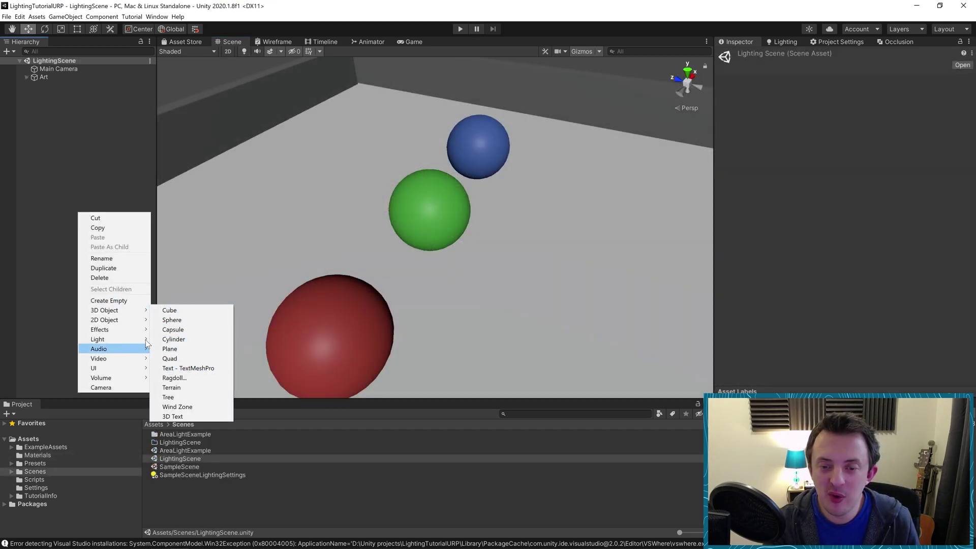
Step: Add a directional light to the LightingScene scene
mouse_move(130, 313)
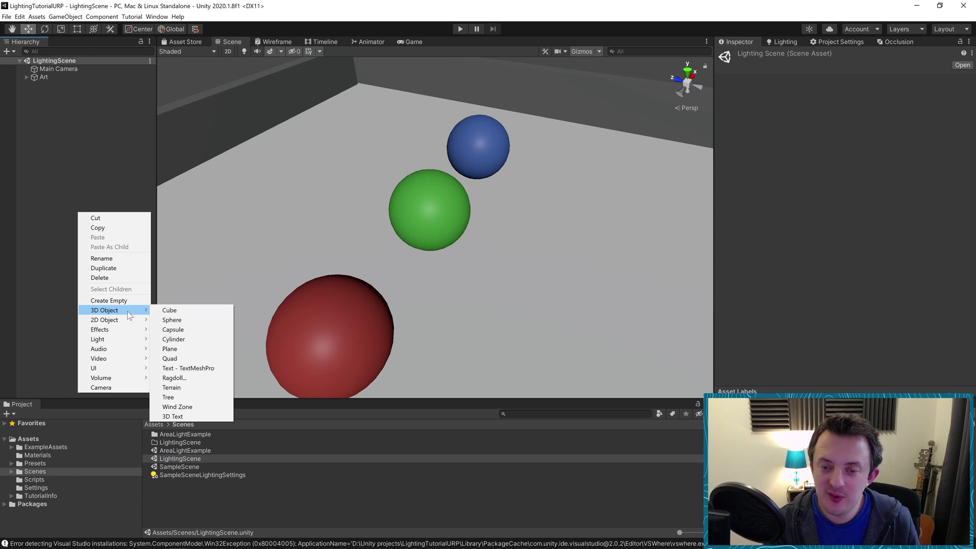
mouse_move(123, 338)
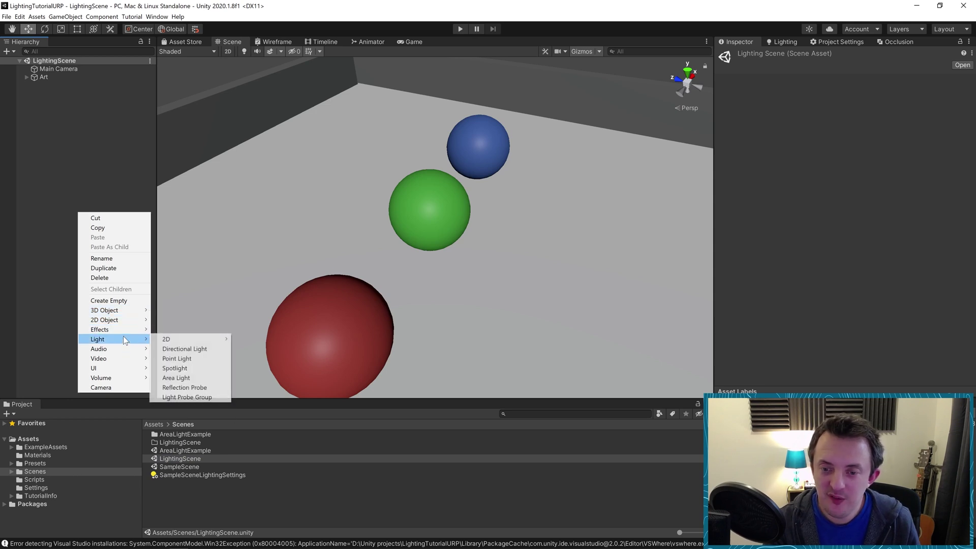
click(186, 348)
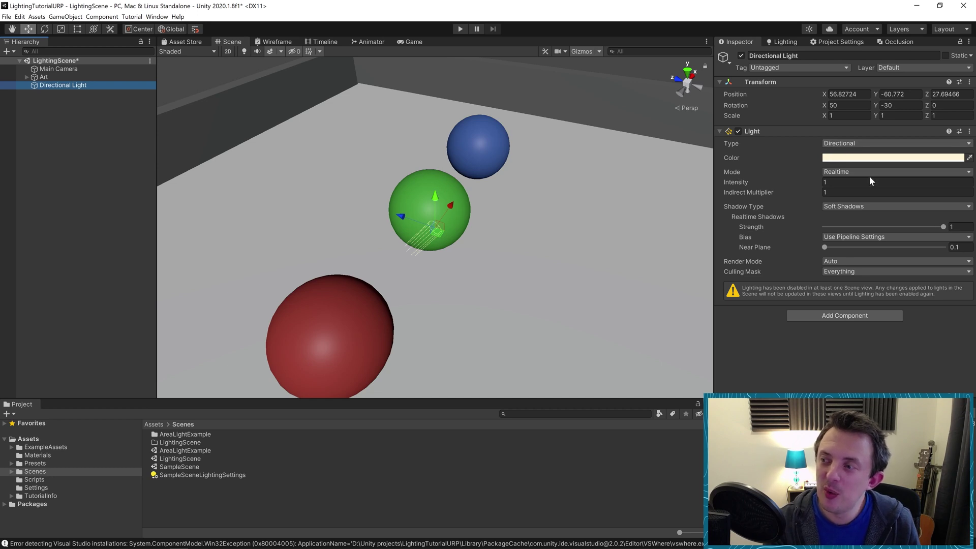
Step: Review the directional light's Realtime, Mixed and Baked mode options, leaving the mode at Realtime
click(844, 172)
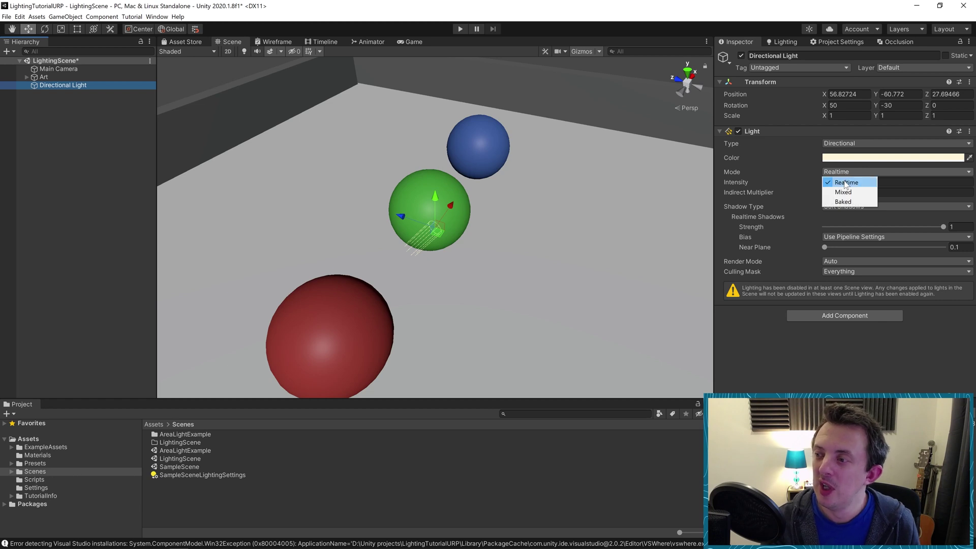
click(740, 185)
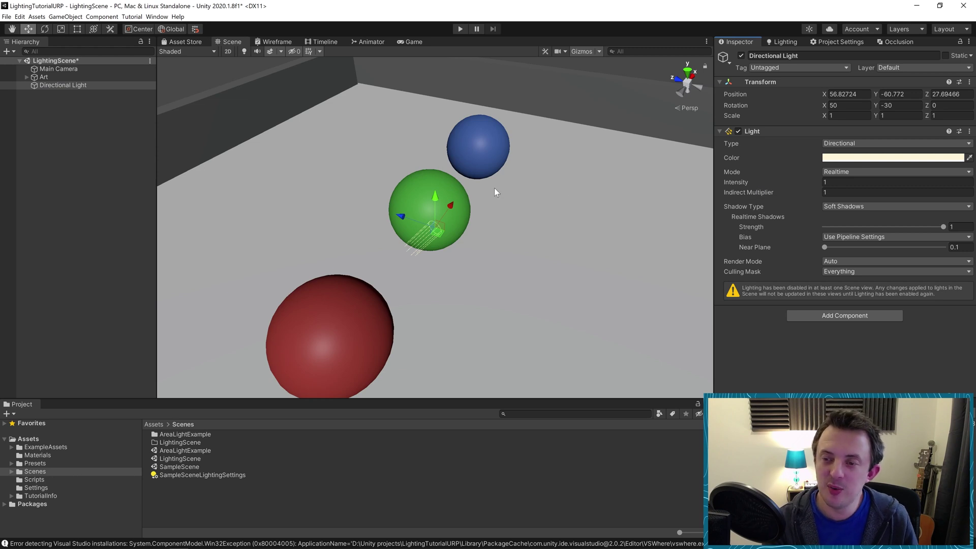
scroll(506, 216, down, 5)
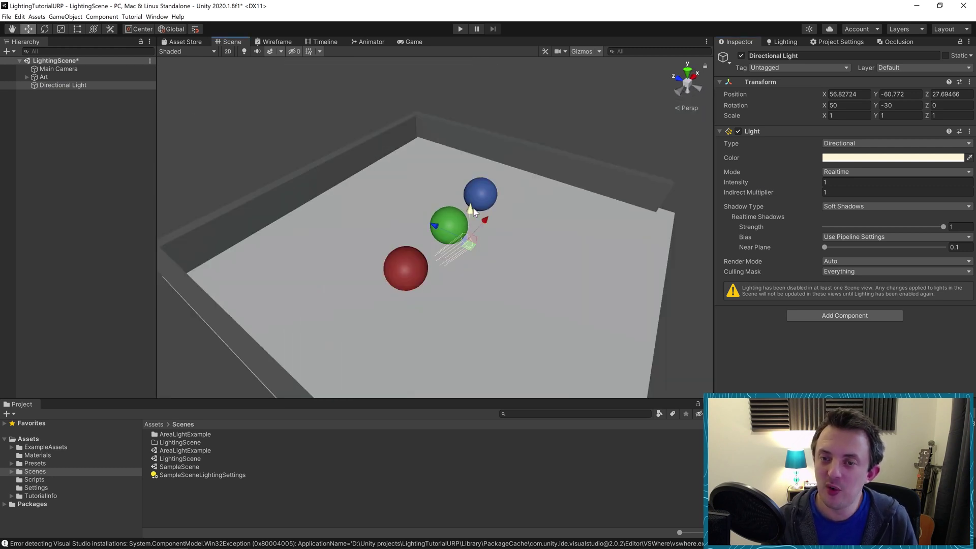
alt+drag(474, 211, 461, 247)
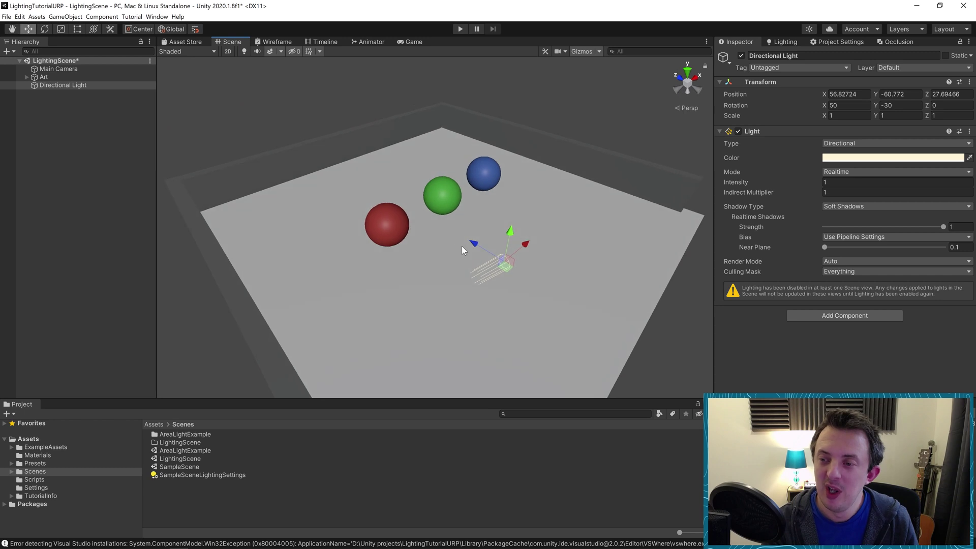